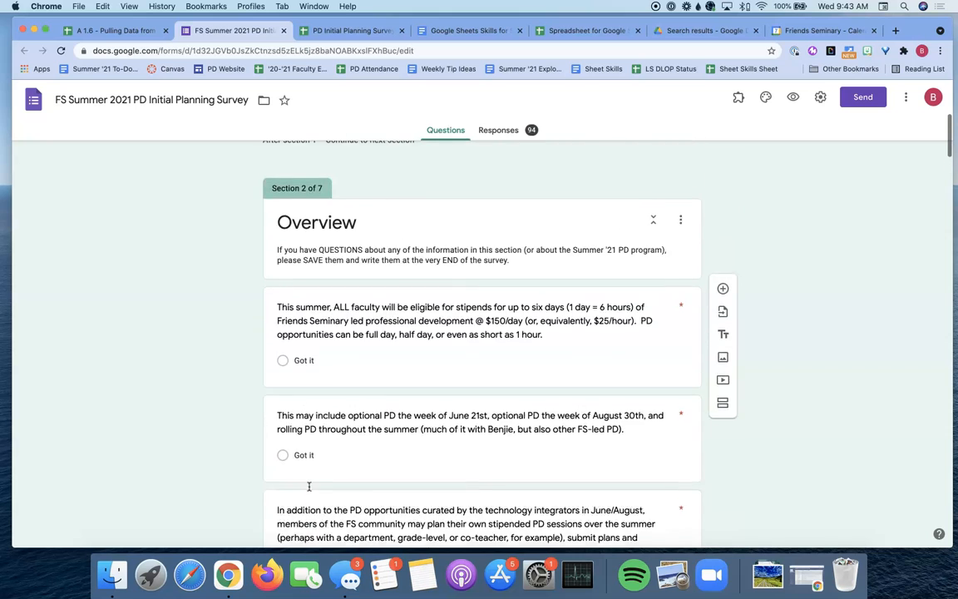
Step: Look over the survey form down to its TIMING section and switch to the "A 1.6 - Pulling Data from Another Spreadsheet" spreadsheet
click(289, 341)
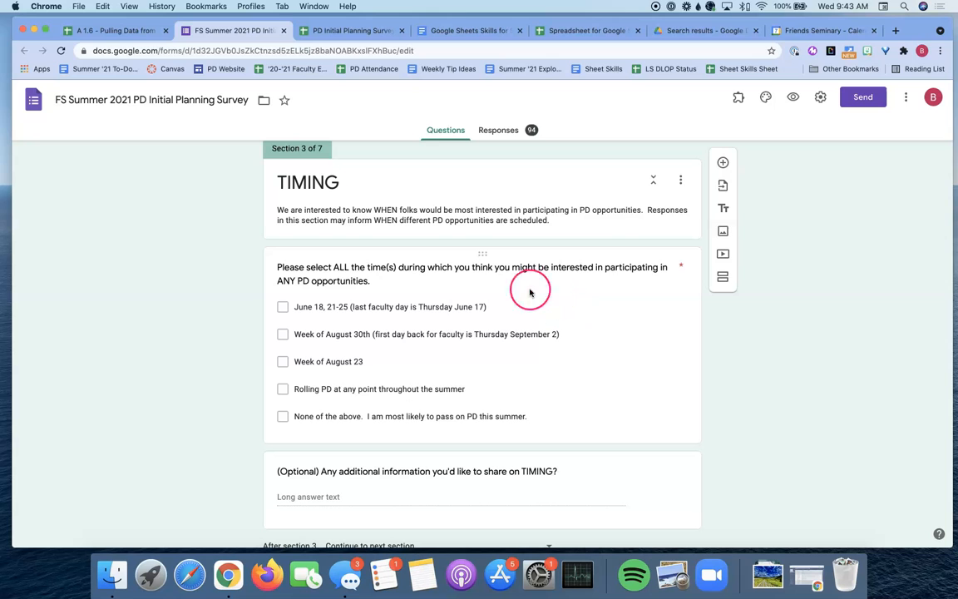
click(125, 30)
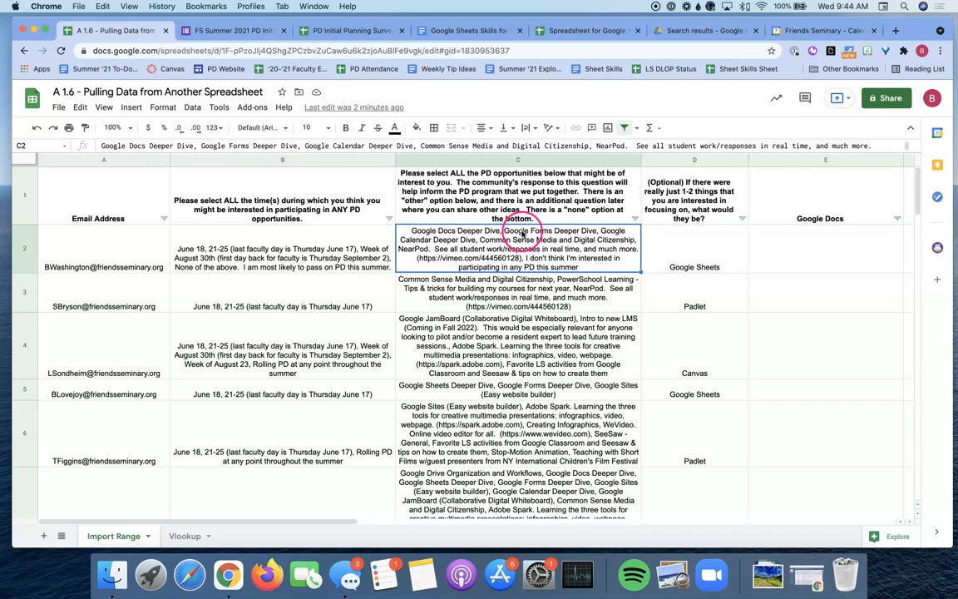
Step: Filter the PD opportunities column by the condition text contains "Google Forms" and look through the matching responses
click(635, 219)
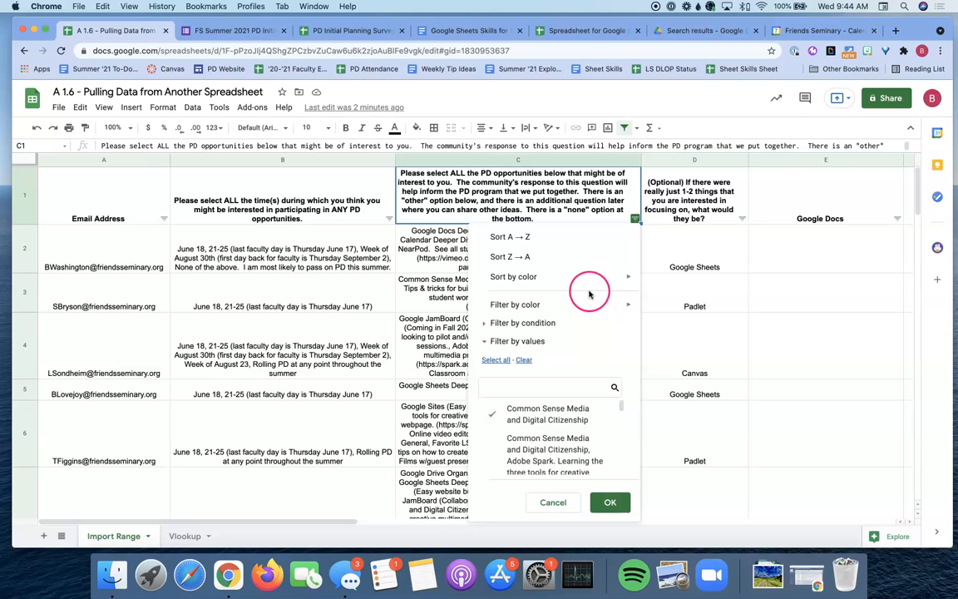
scroll(569, 420, down, 5)
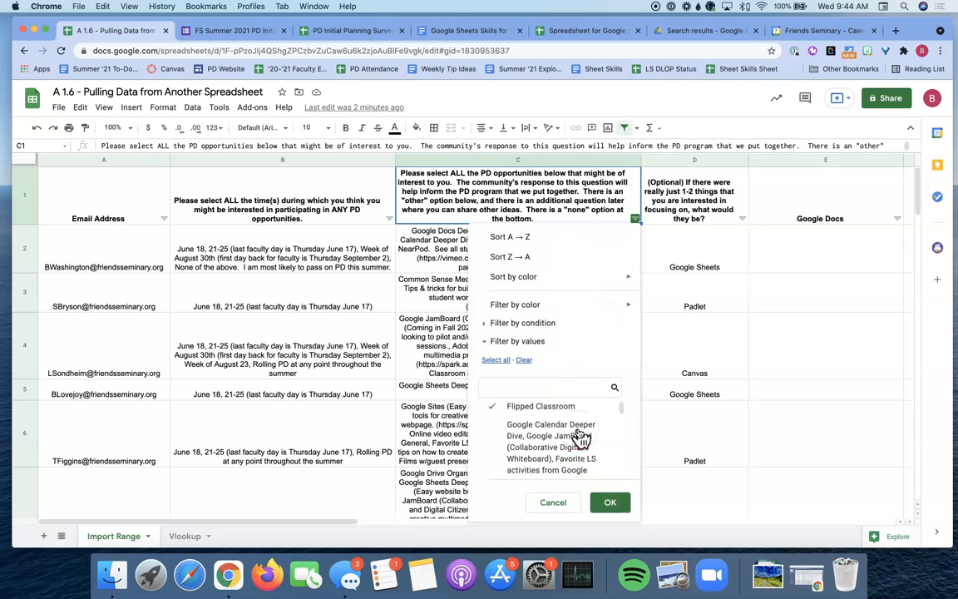
scroll(580, 438, up, 5)
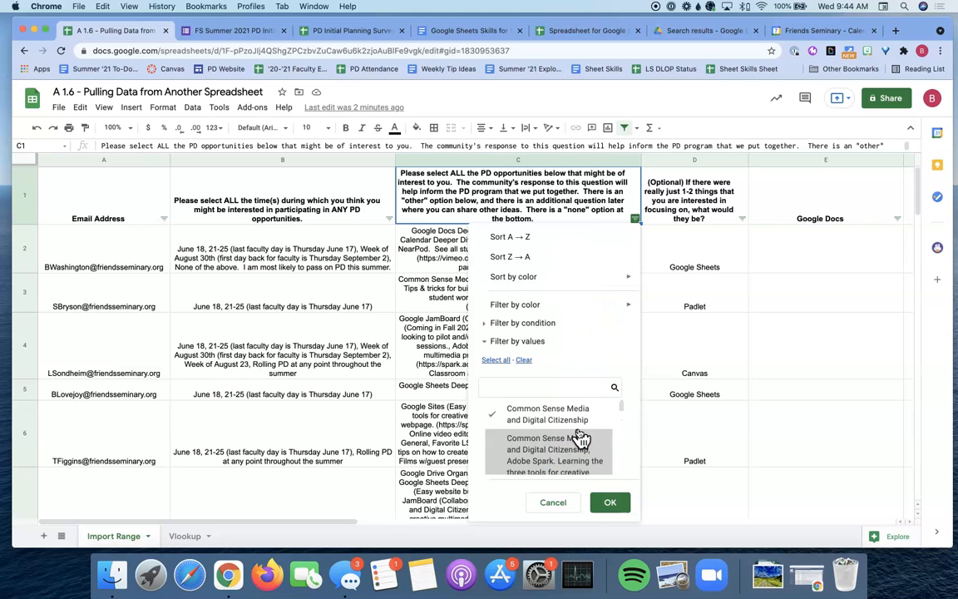
click(484, 323)
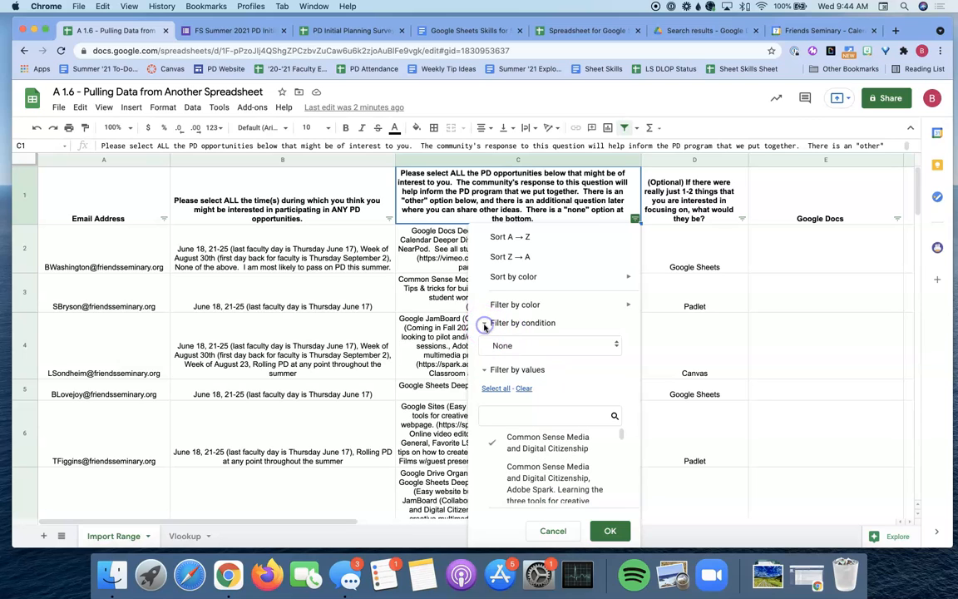
click(590, 345)
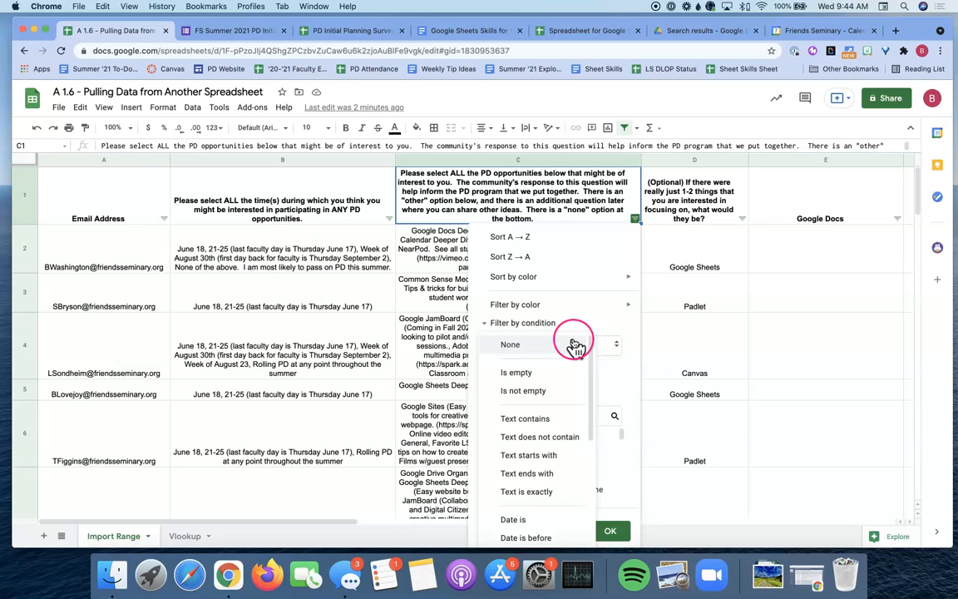
click(565, 419)
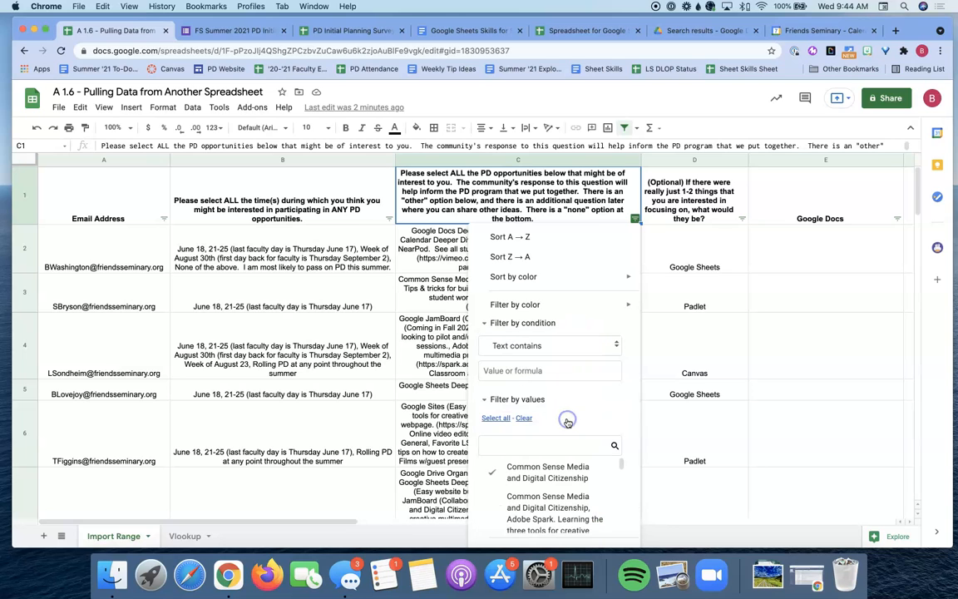
click(537, 371)
text(Google Forms)
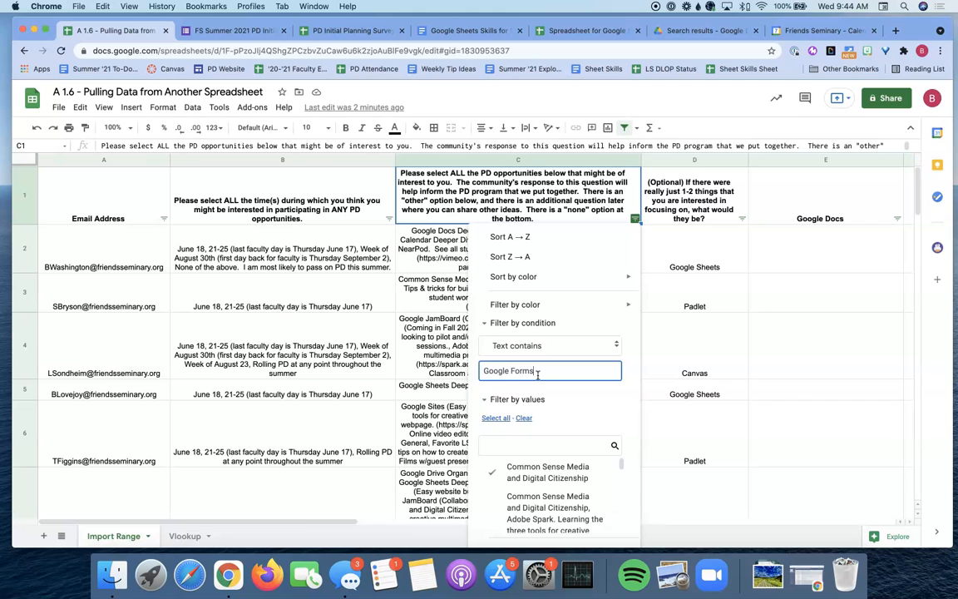
click(544, 323)
click(614, 503)
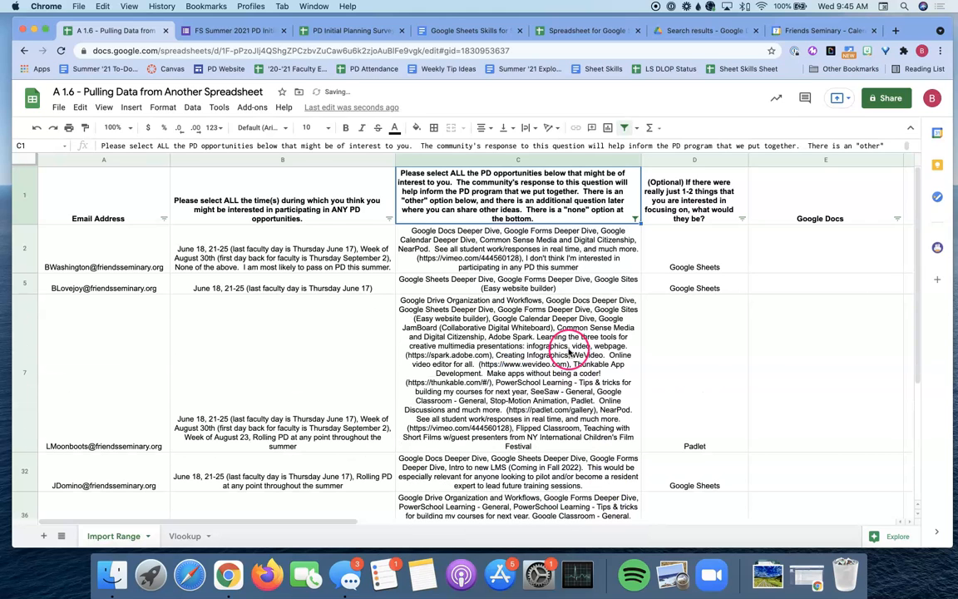
click(512, 315)
scroll(566, 304, down, 5)
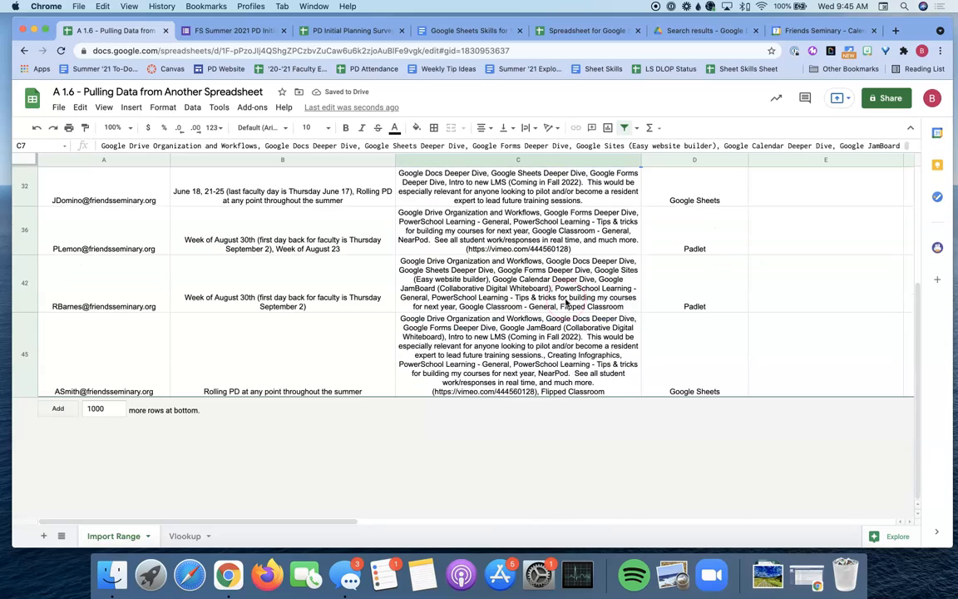
scroll(566, 304, up, 5)
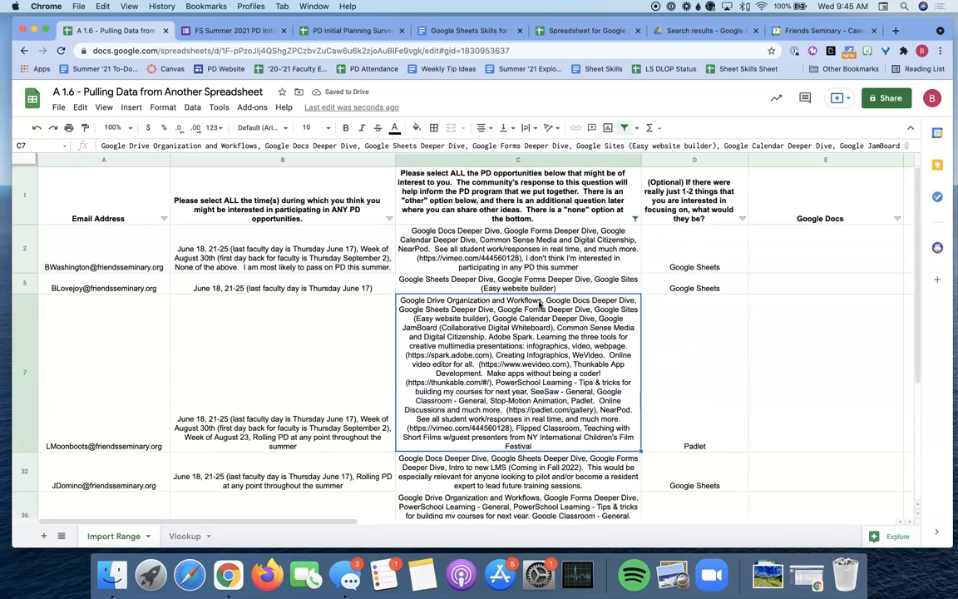
click(534, 241)
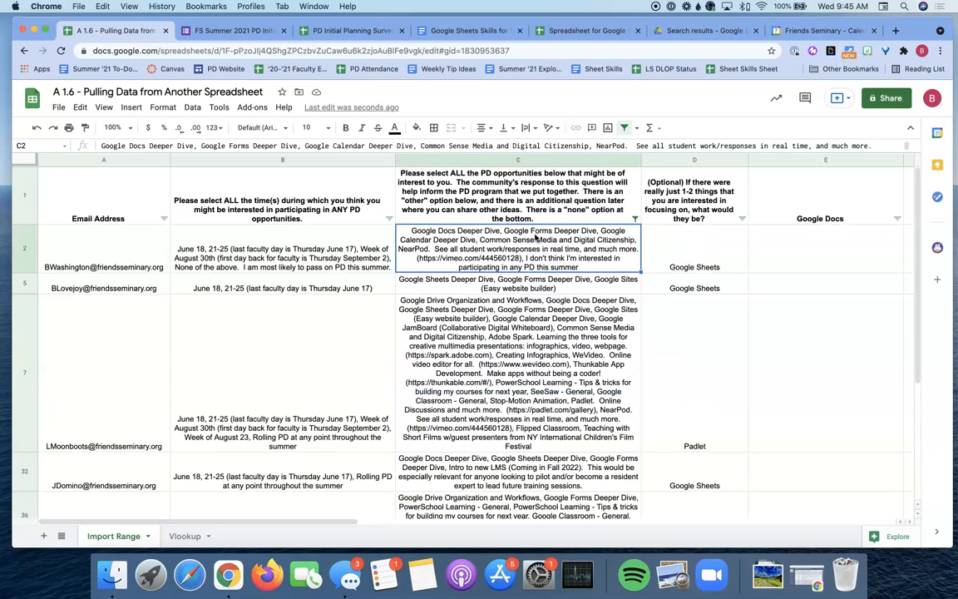
click(517, 271)
click(543, 261)
Step: Change the PD opportunities column's filter condition to text contains "Google Sites" and review the matching responses
click(635, 218)
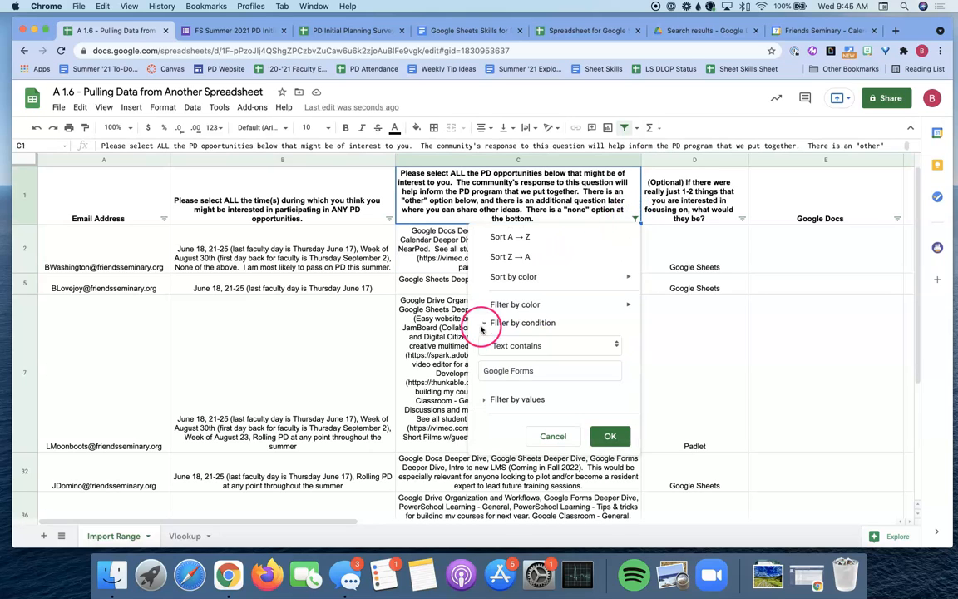
double_click(527, 370)
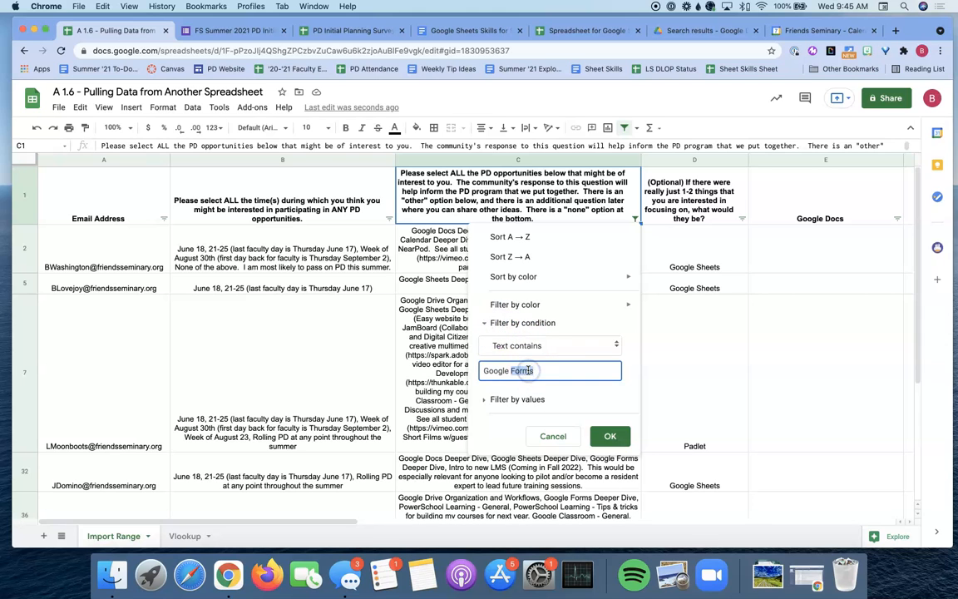
text(Sites)
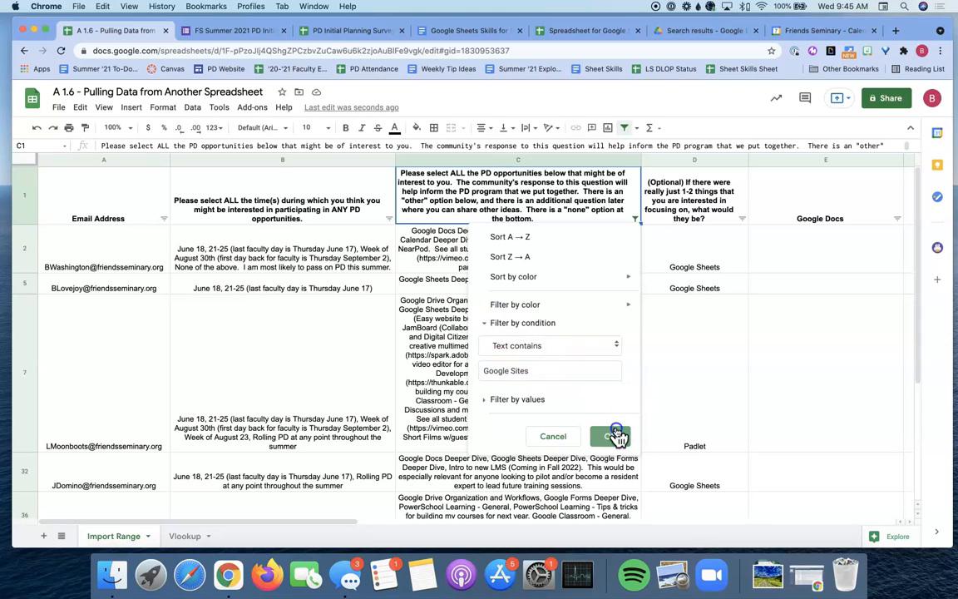
click(612, 433)
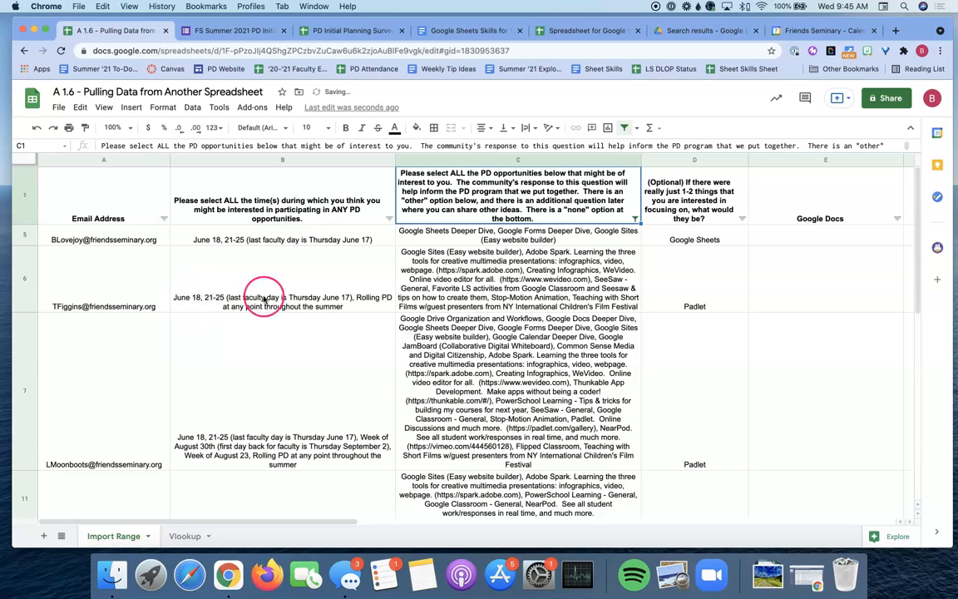
scroll(400, 306, down, 3)
scroll(399, 306, down, 3)
scroll(399, 306, up, 6)
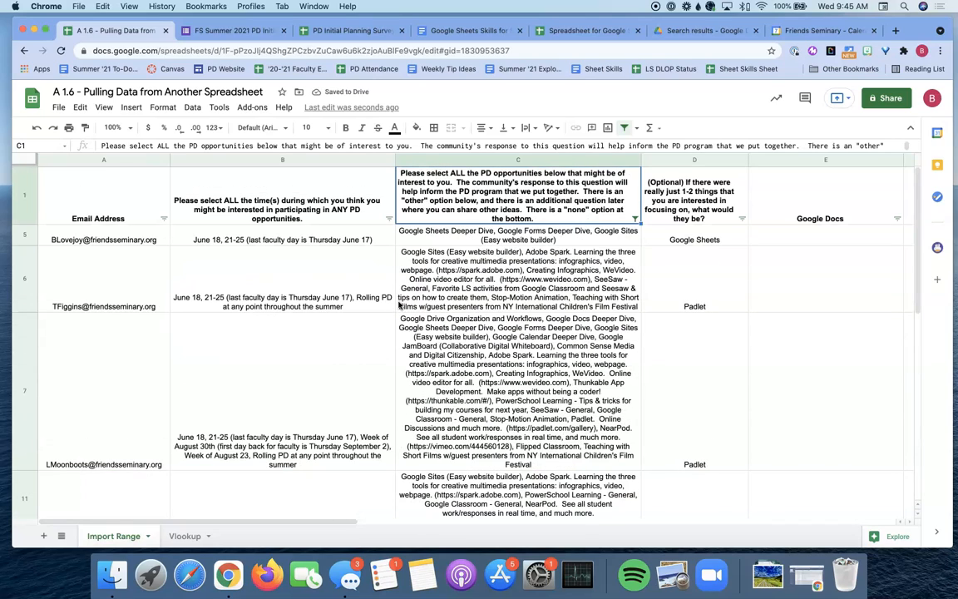
Step: Reset the PD opportunities column's filter condition to None
click(634, 219)
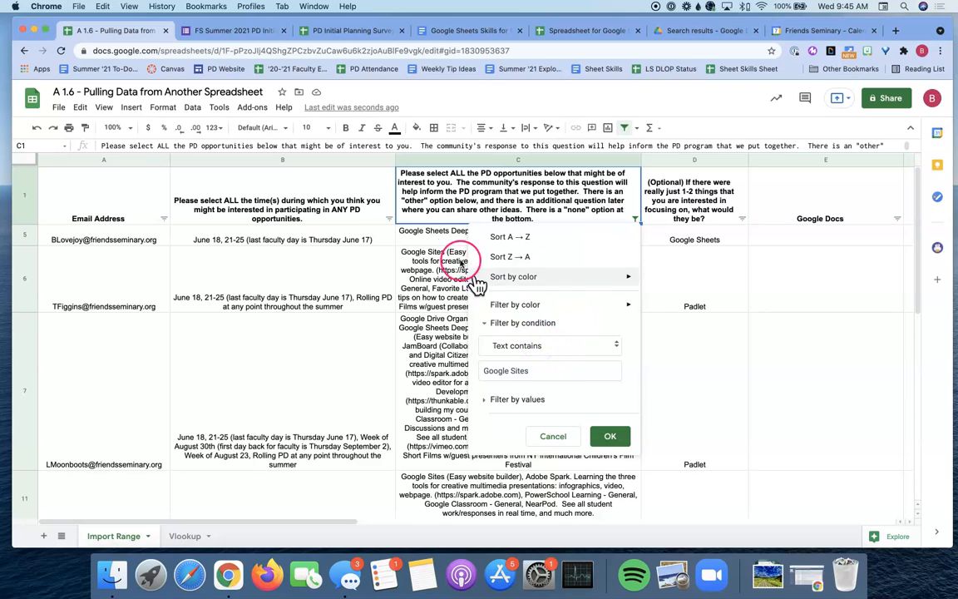
click(491, 345)
click(509, 271)
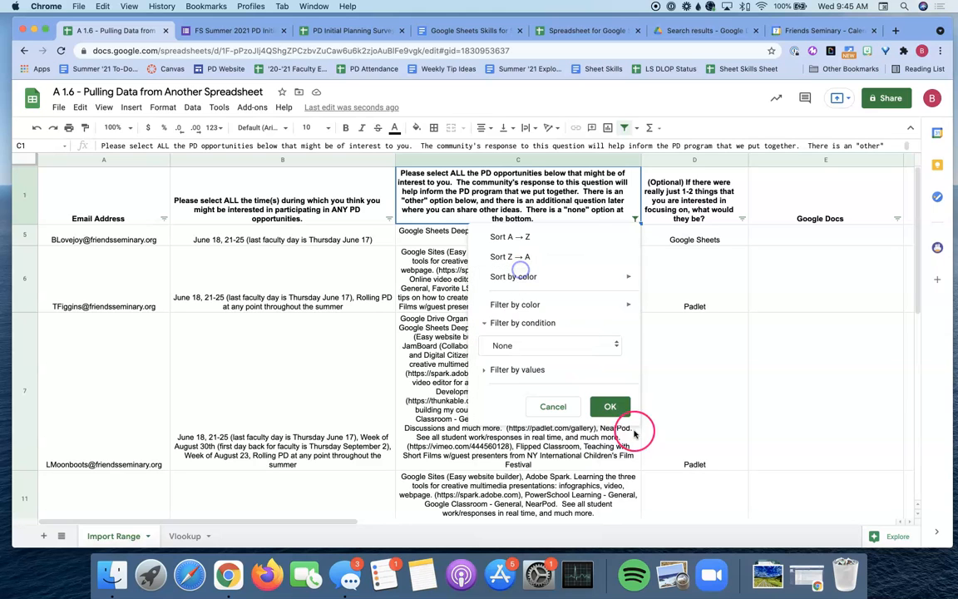
click(610, 405)
click(524, 328)
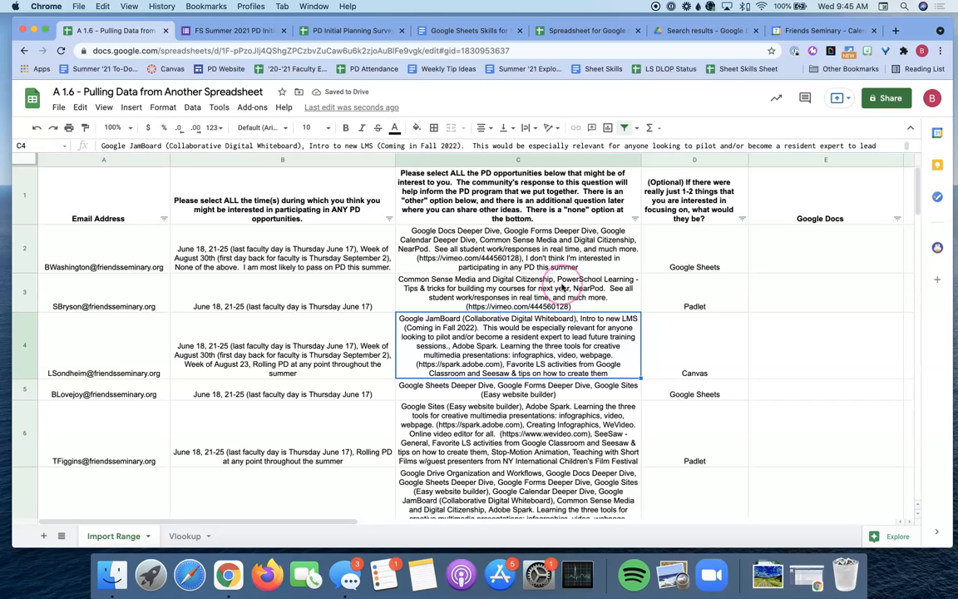
Step: Examine the responses in column C alongside the empty Google Docs, Google Forms and Google Sites columns
click(499, 237)
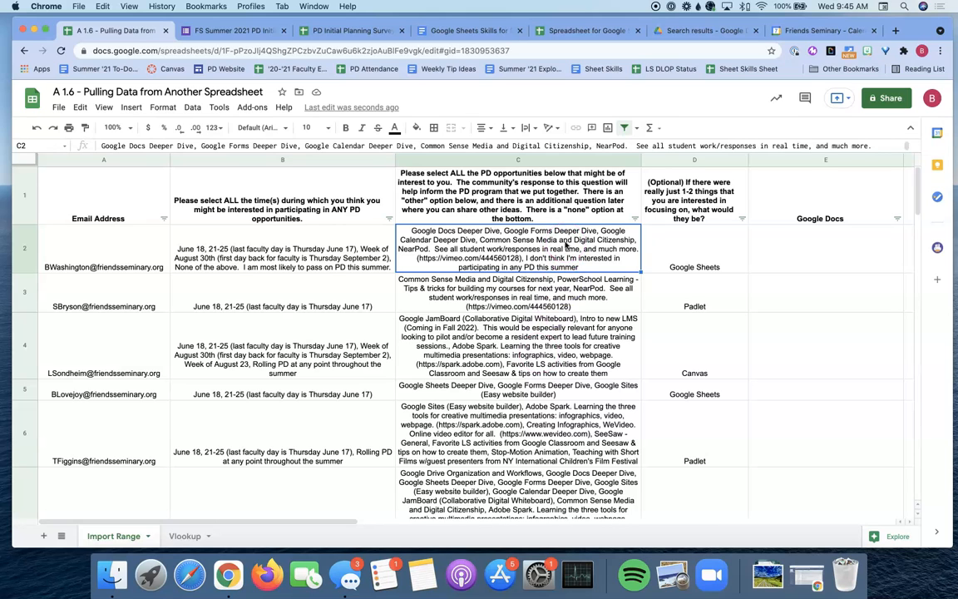
scroll(565, 244, right, 5)
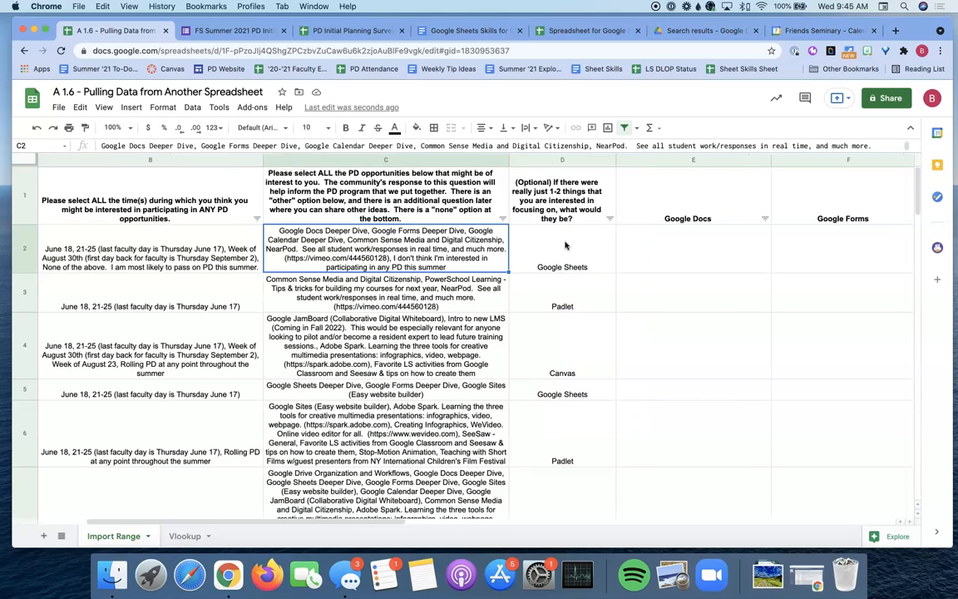
click(487, 259)
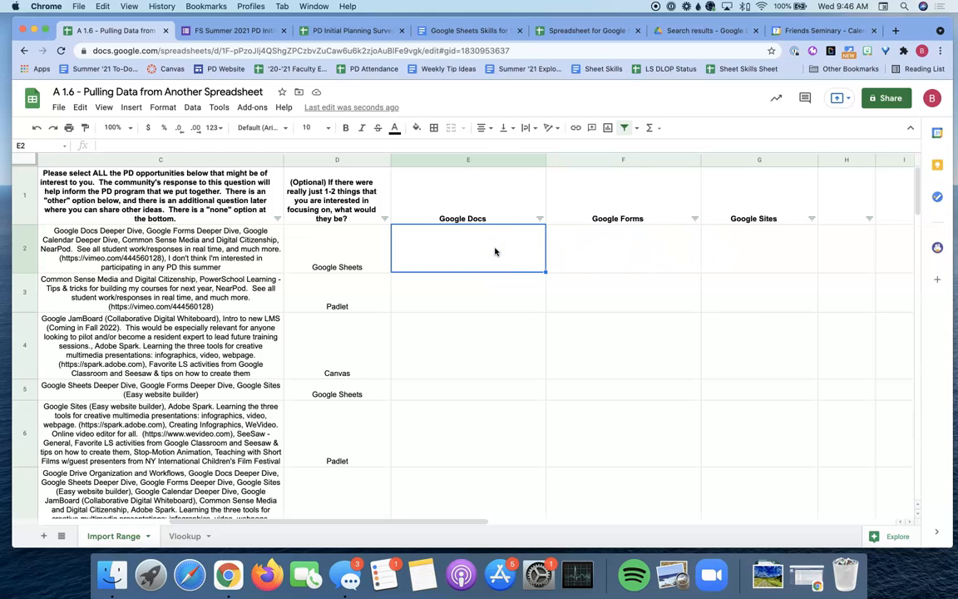
scroll(495, 252, down, 3)
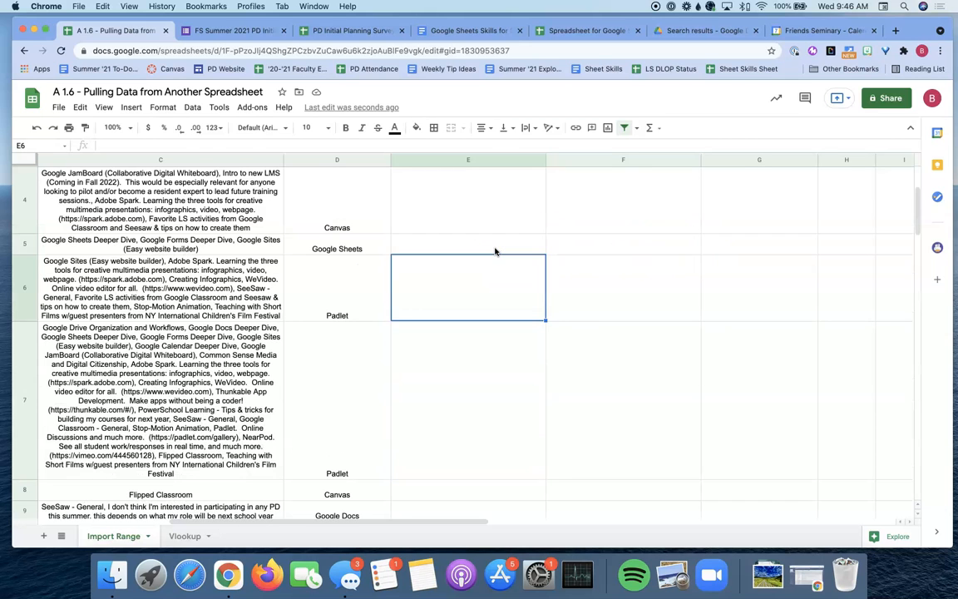
scroll(494, 252, up, 2)
scroll(494, 251, up, 1)
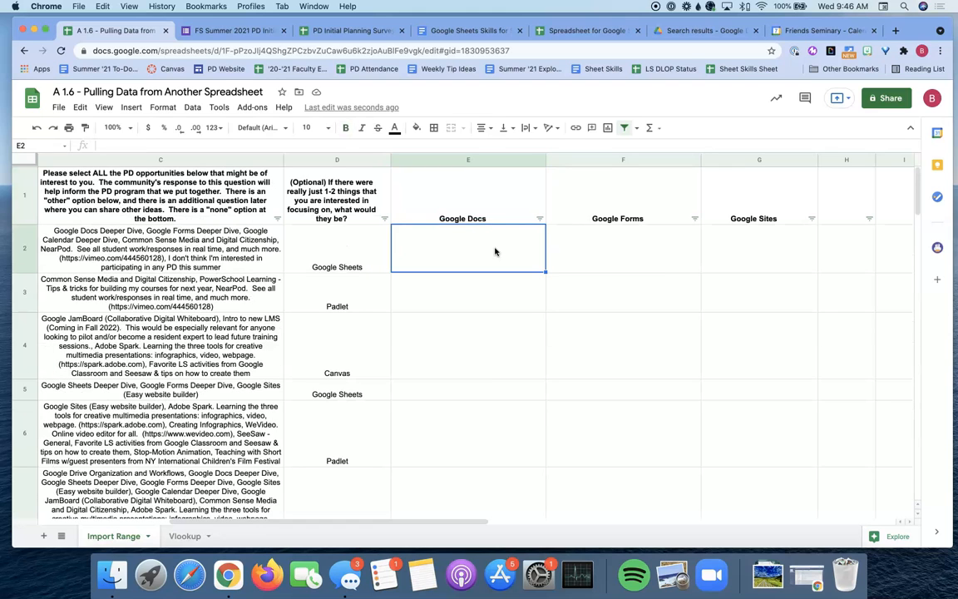
key(Right)
key(Down)
key(Down)
key(Down)
key(Down)
key(Down)
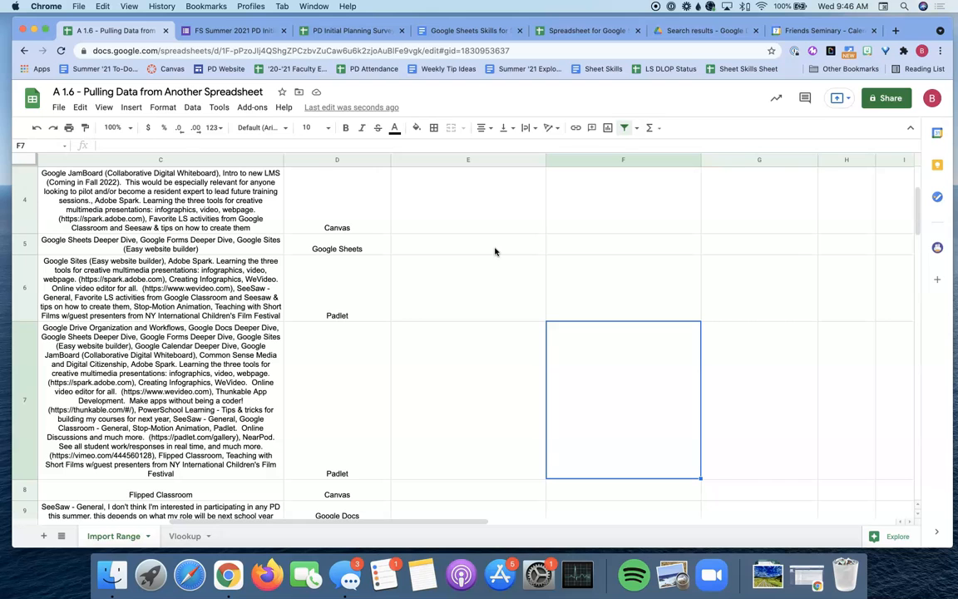
scroll(662, 246, up, 3)
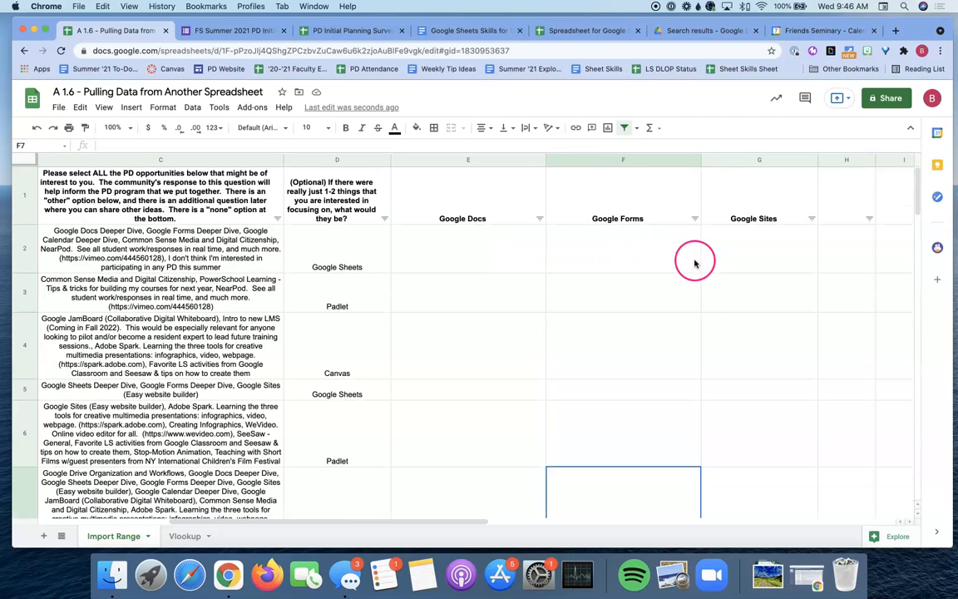
click(747, 263)
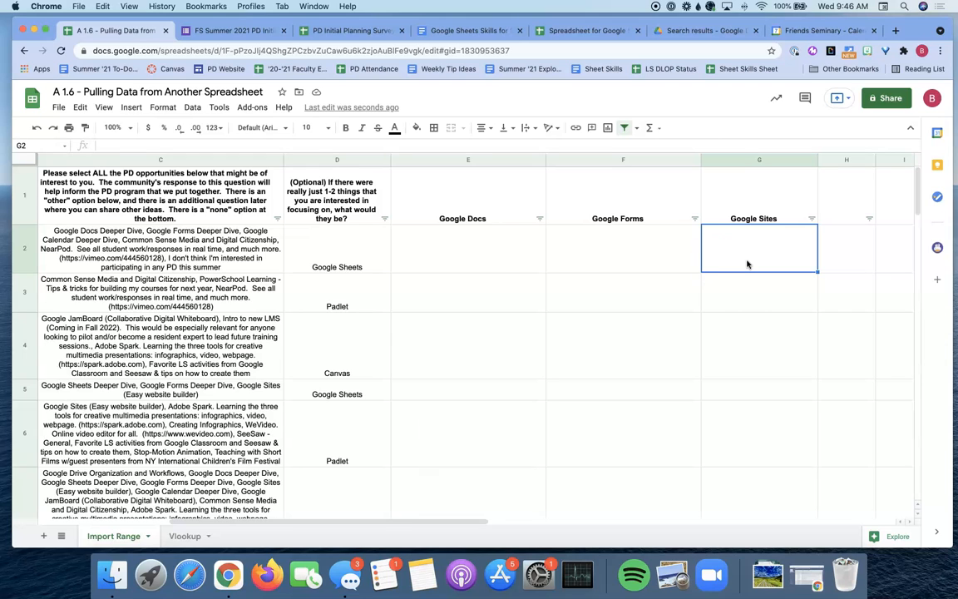
Step: Start a REGEXMATCH formula in E2 that tests response C2 against the Google Docs header in E1
click(511, 263)
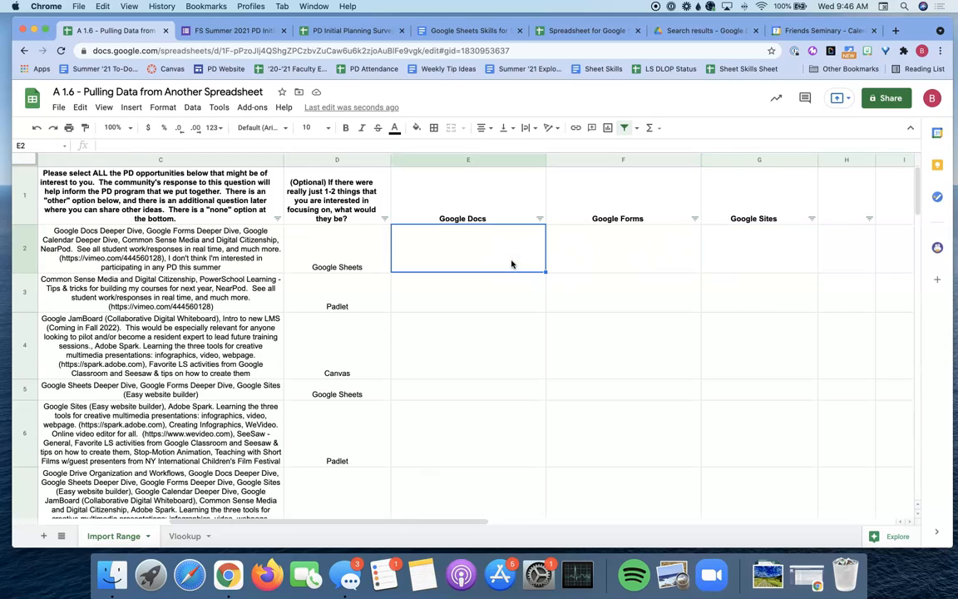
double_click(534, 253)
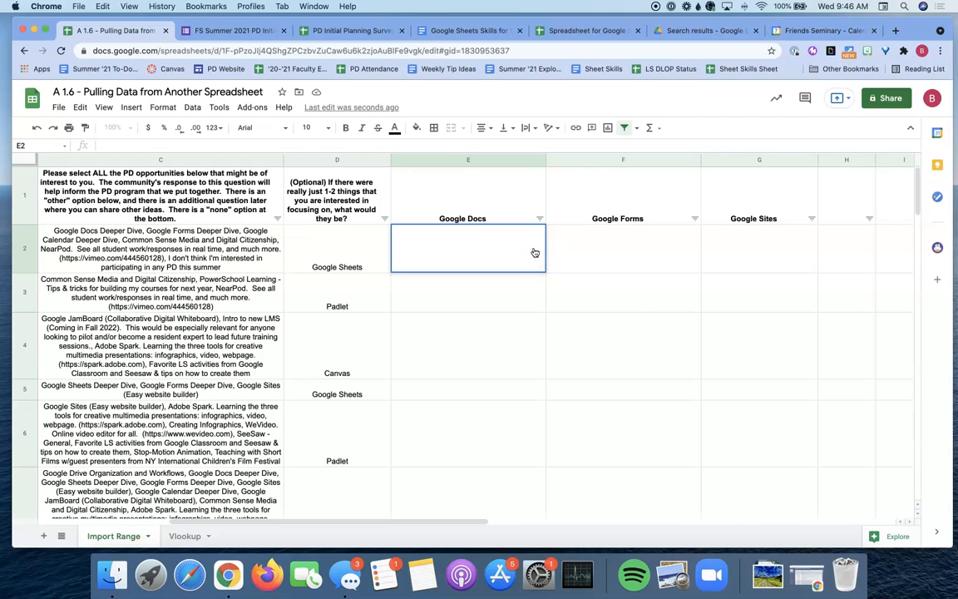
text(=REG)
text(EXMATCH()
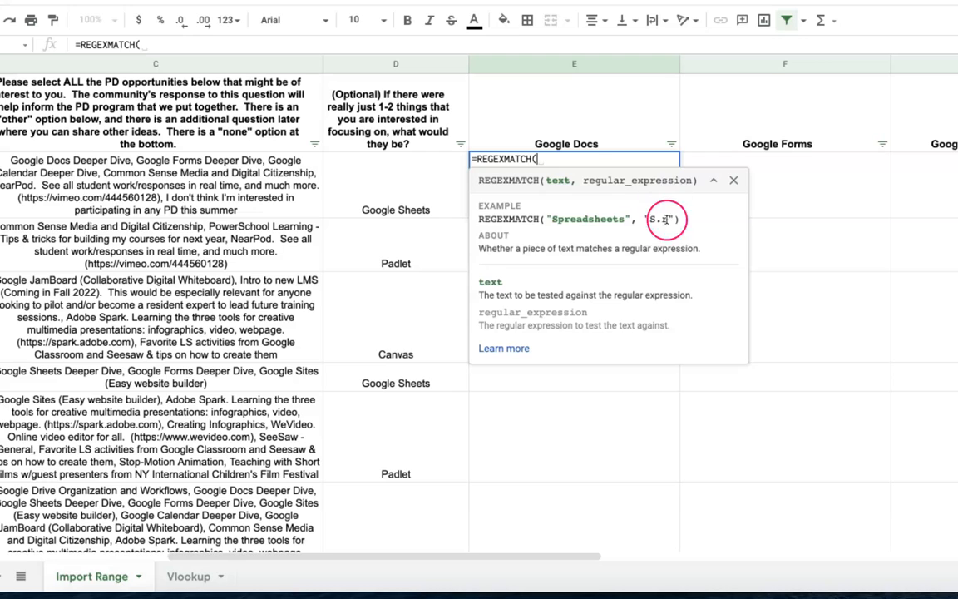
click(197, 170)
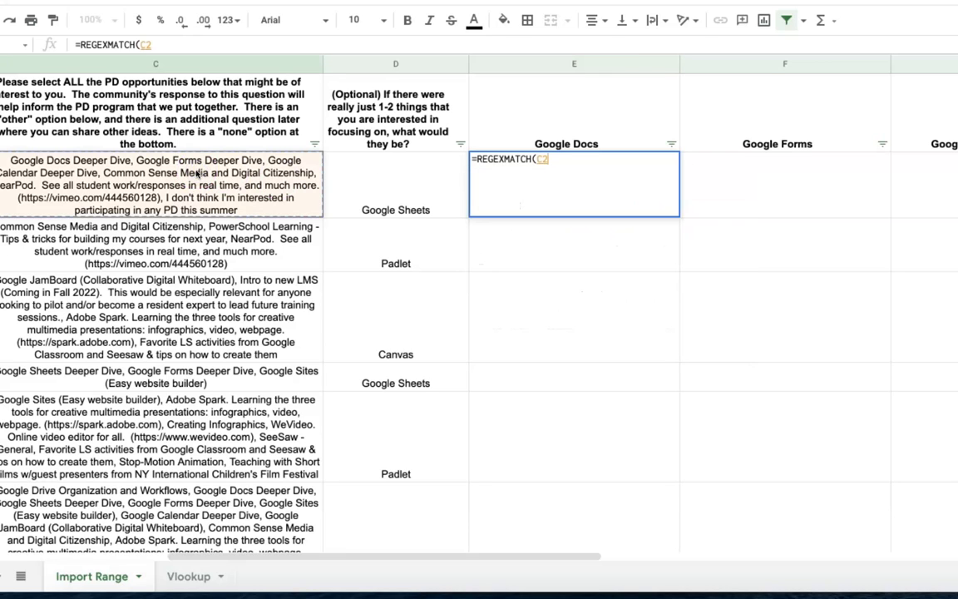
text(,)
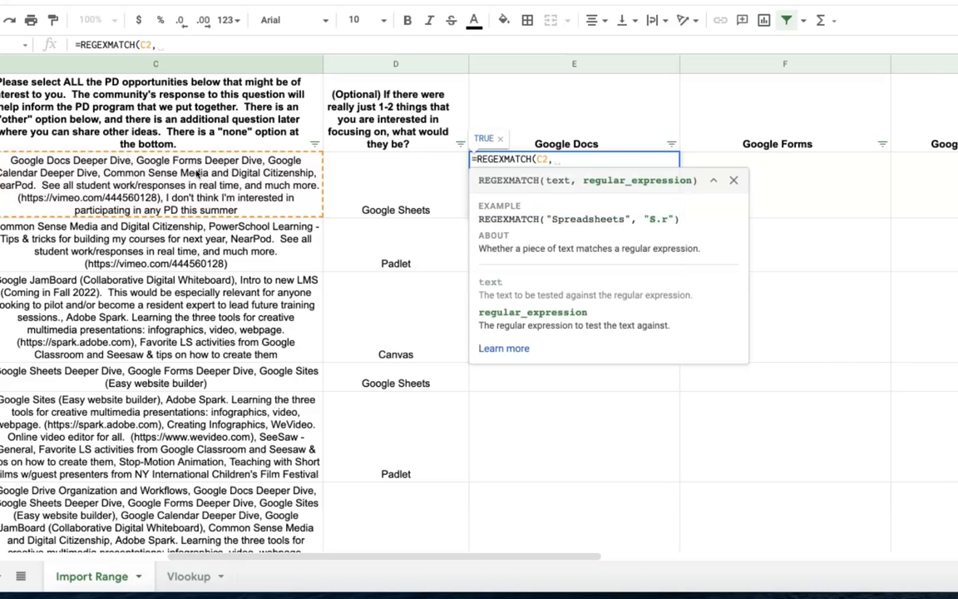
click(584, 105)
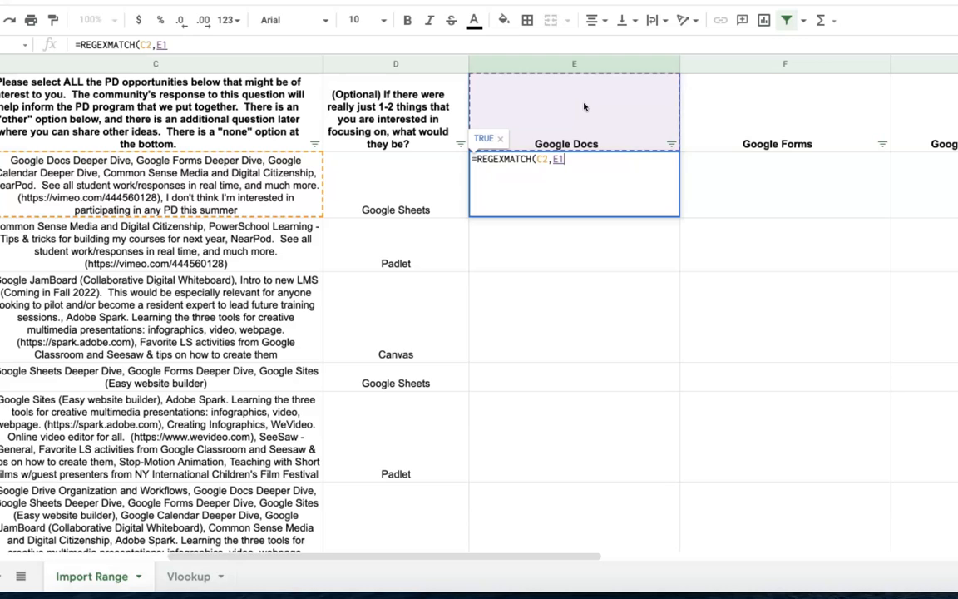
Step: Try the literal text "Google Docs" as the regular expression in place of the E1 reference
key(BackSpace)
text(")
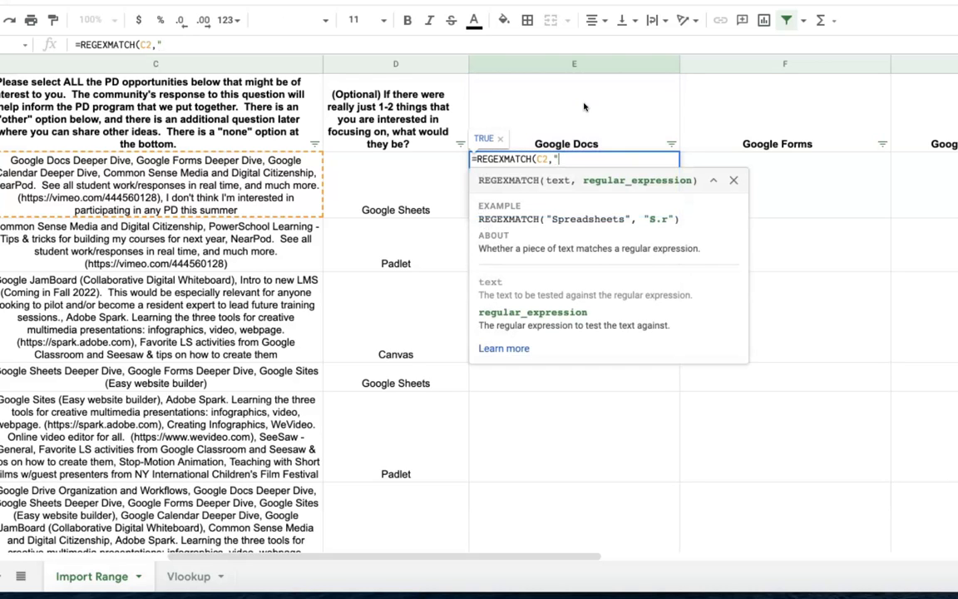
text(Google Docs)
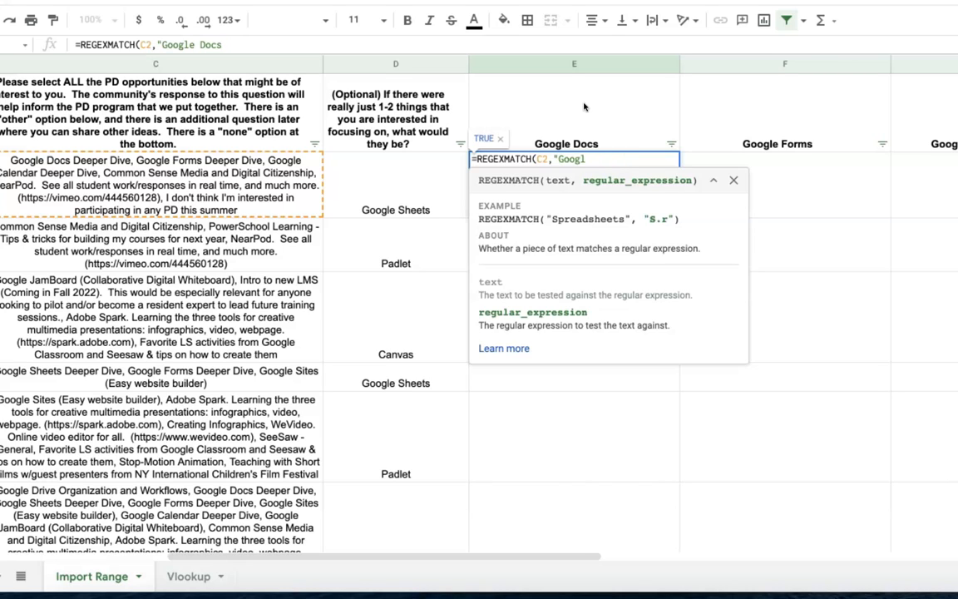
key(BackSpace)
key(BackSpace)
key(BackSpace)
key(BackSpace)
key(BackSpace)
Step: Complete the E2 formula as =REGEXMATCH(C2,E1), using the Google Docs header as the regular expression
click(631, 98)
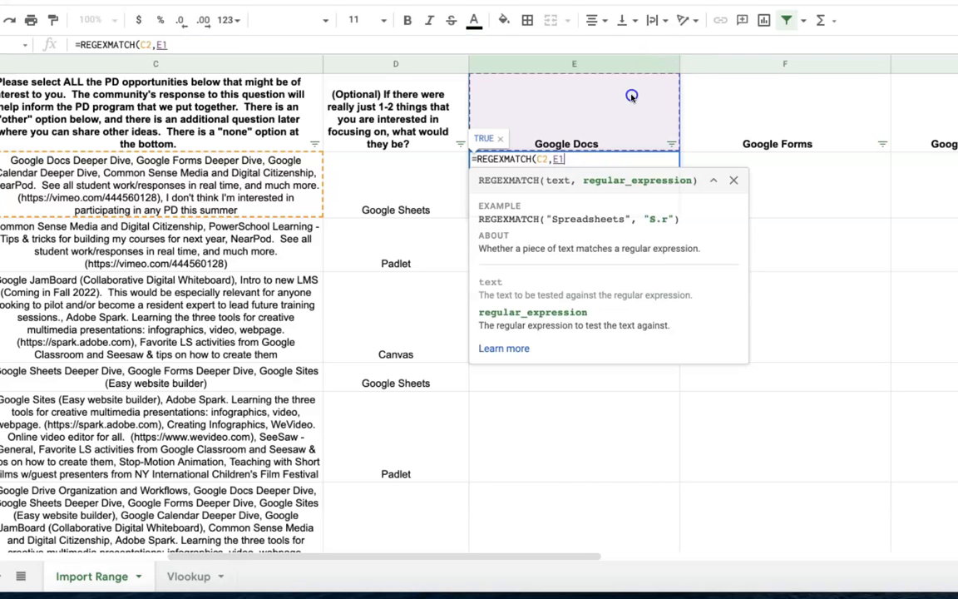
text())
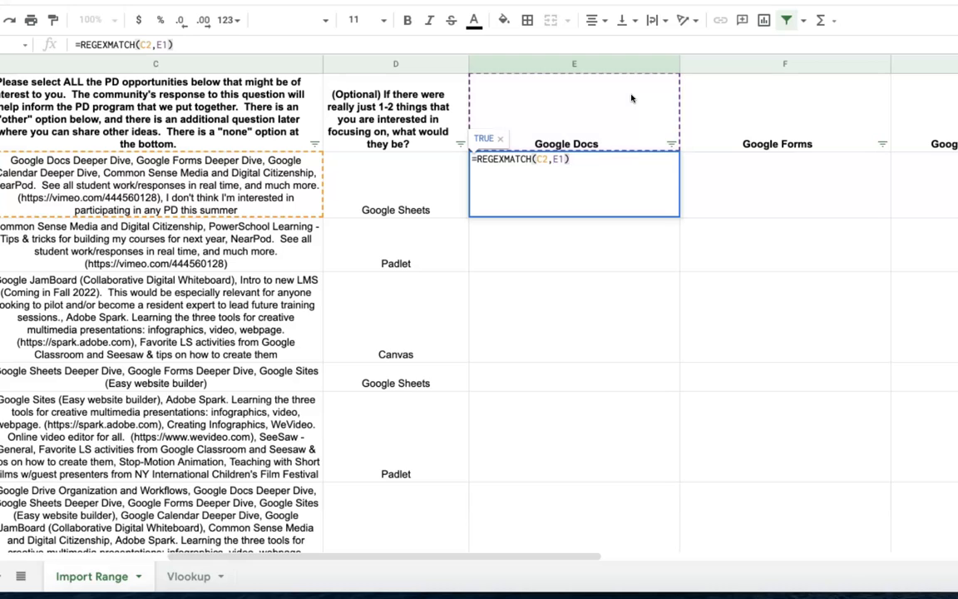
key(Return)
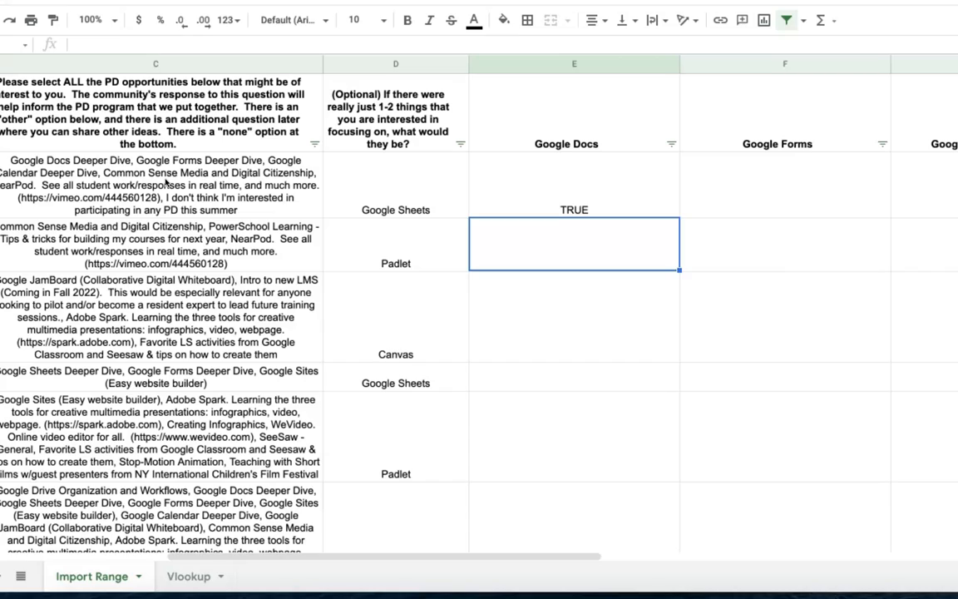
Step: Copy the formula from E2 down the Google Docs column through E51
key(Up)
key(ctrl+c)
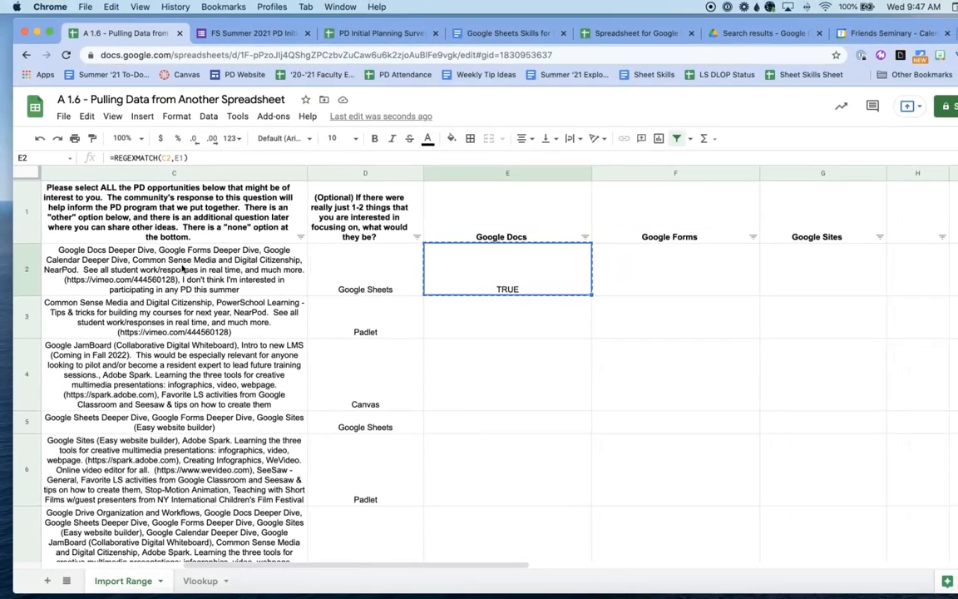
key(super+shift+Down)
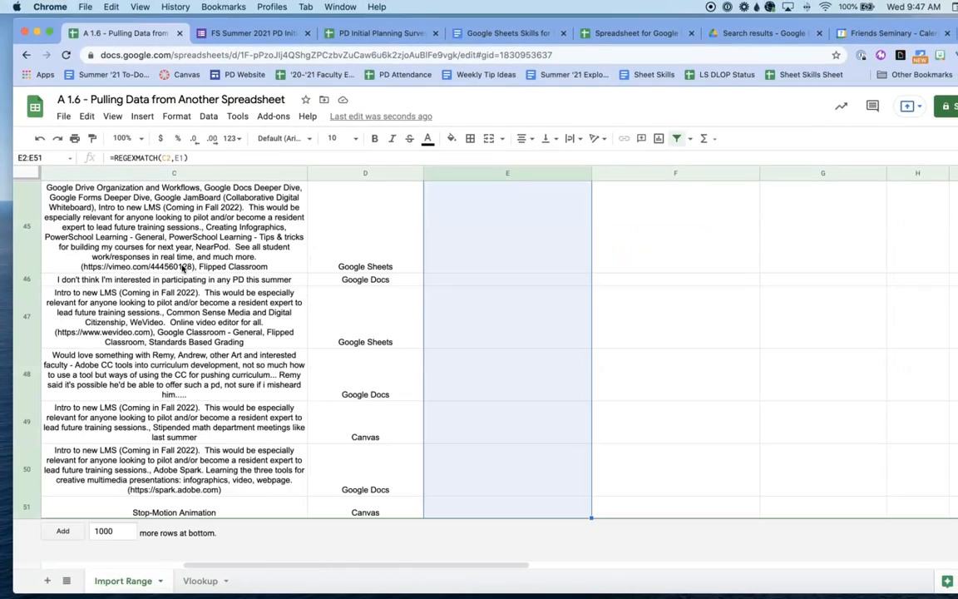
key(super+v)
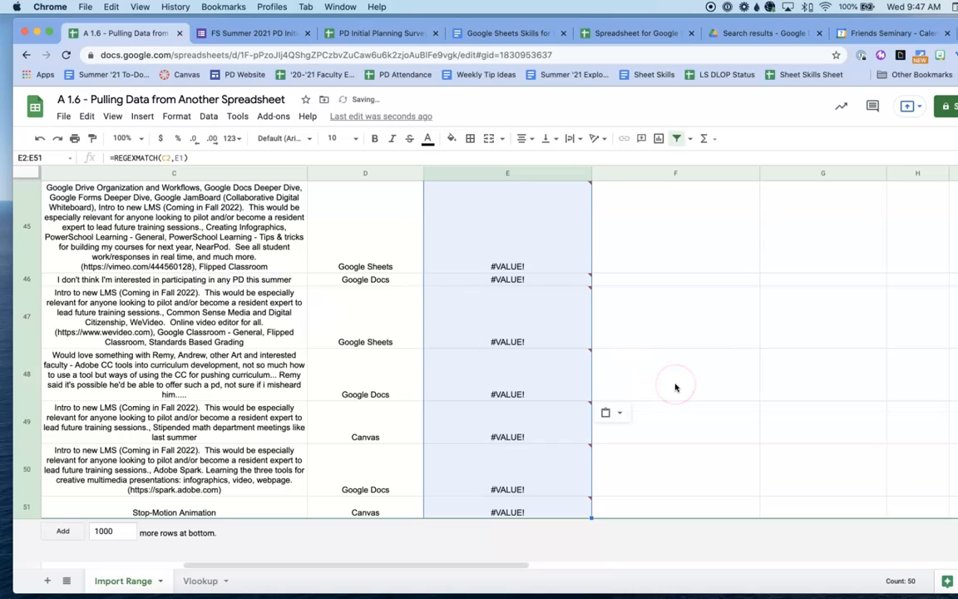
Step: Examine the error in E3 and the cell references used by the copied formulas in E3 and E4
scroll(675, 387, up, 15)
scroll(675, 387, up, 10)
click(501, 337)
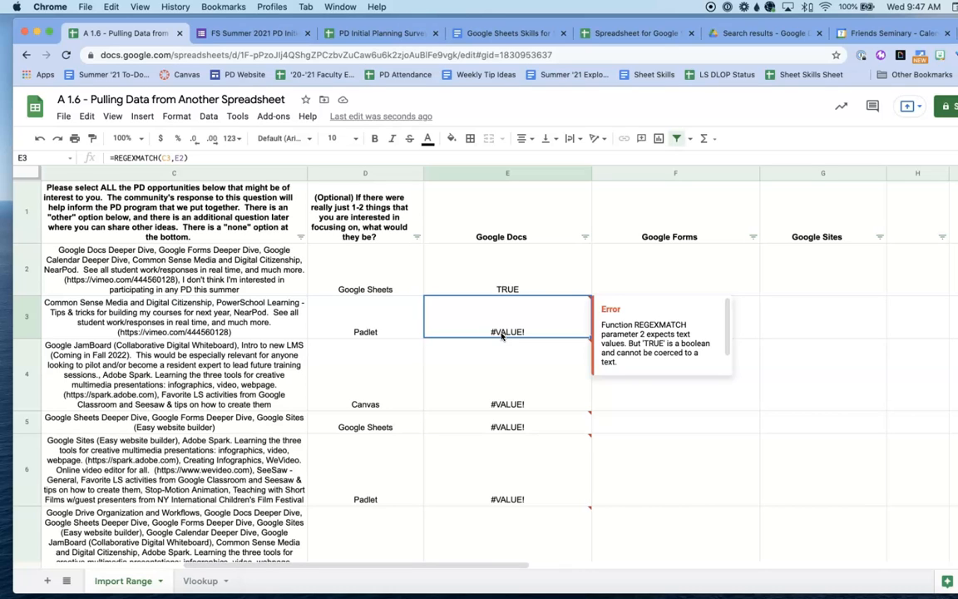
double_click(501, 335)
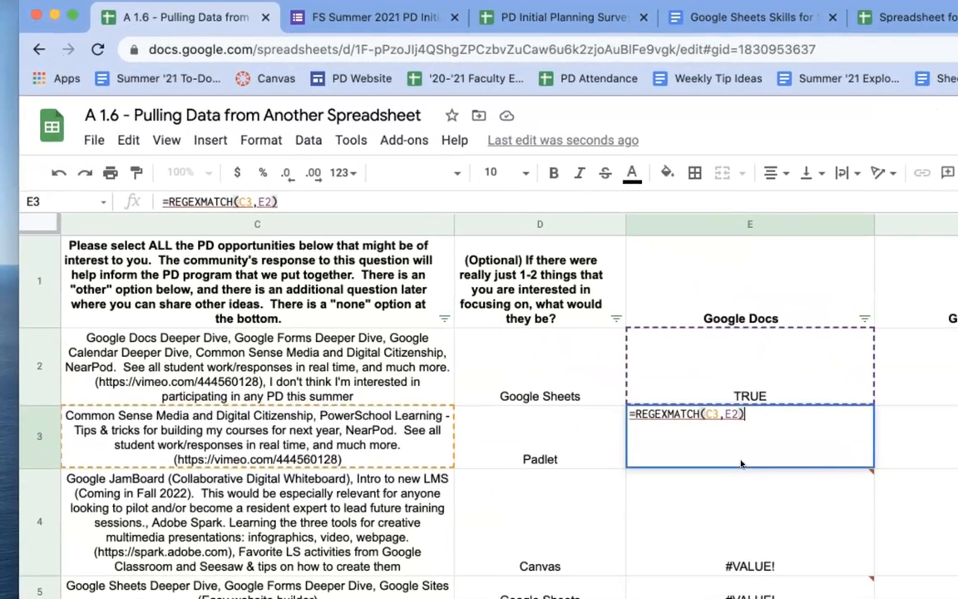
drag(556, 330, 506, 316)
click(714, 414)
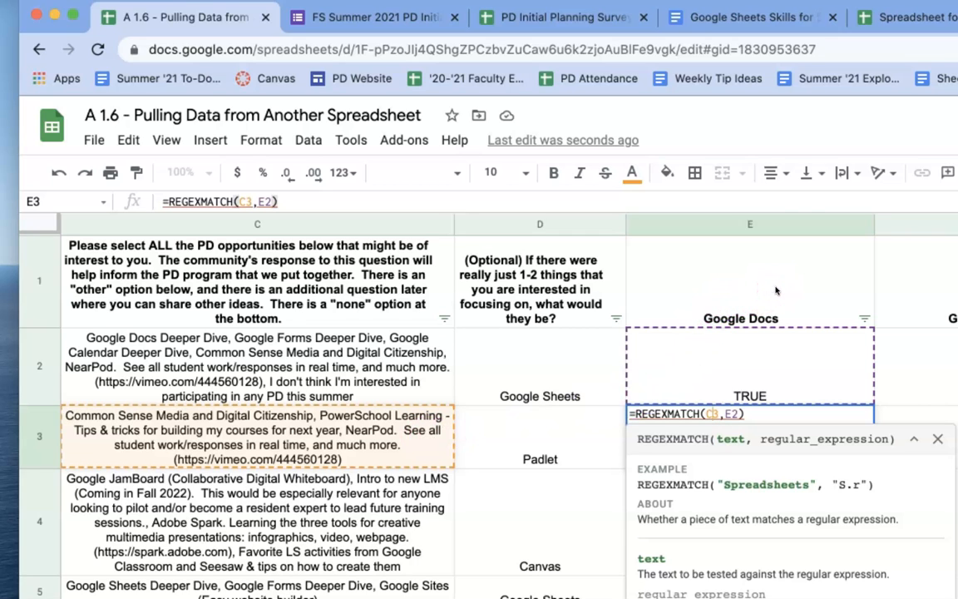
click(937, 438)
click(753, 554)
double_click(752, 554)
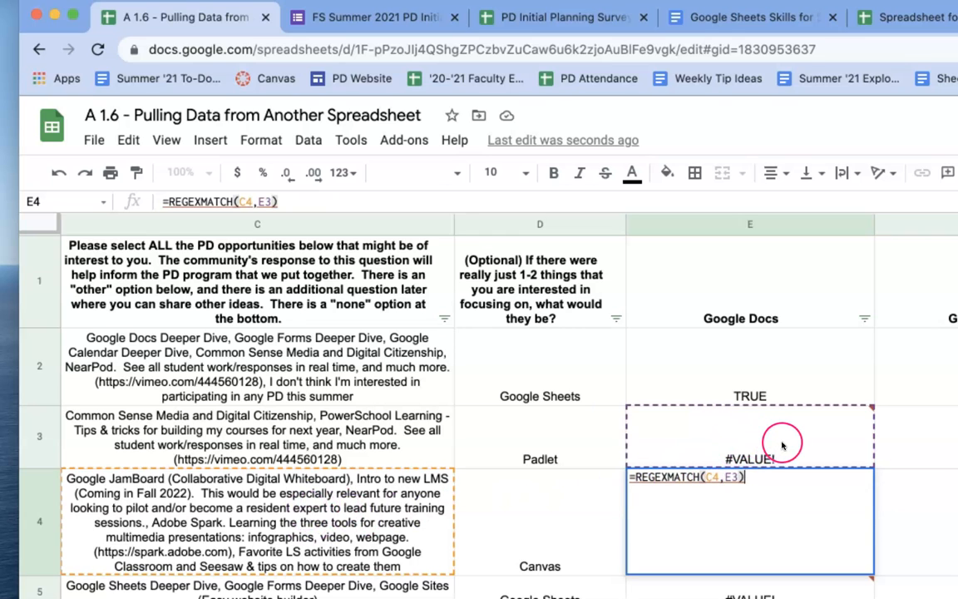
mouse_move(777, 449)
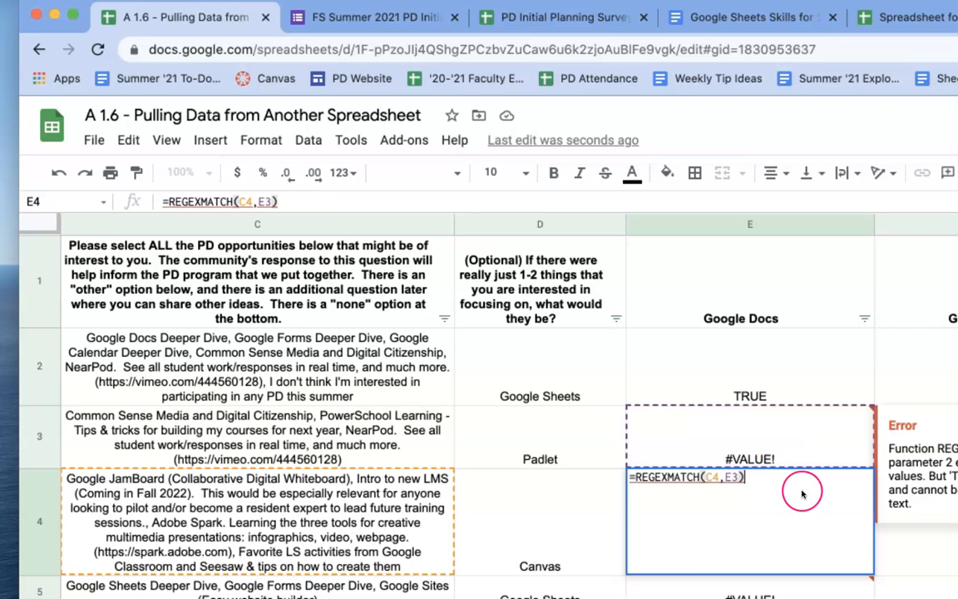
key(Return)
Step: Make the header reference in E2 absolute so the formula reads =REGEXMATCH(C2,$E$1)
click(785, 368)
double_click(785, 371)
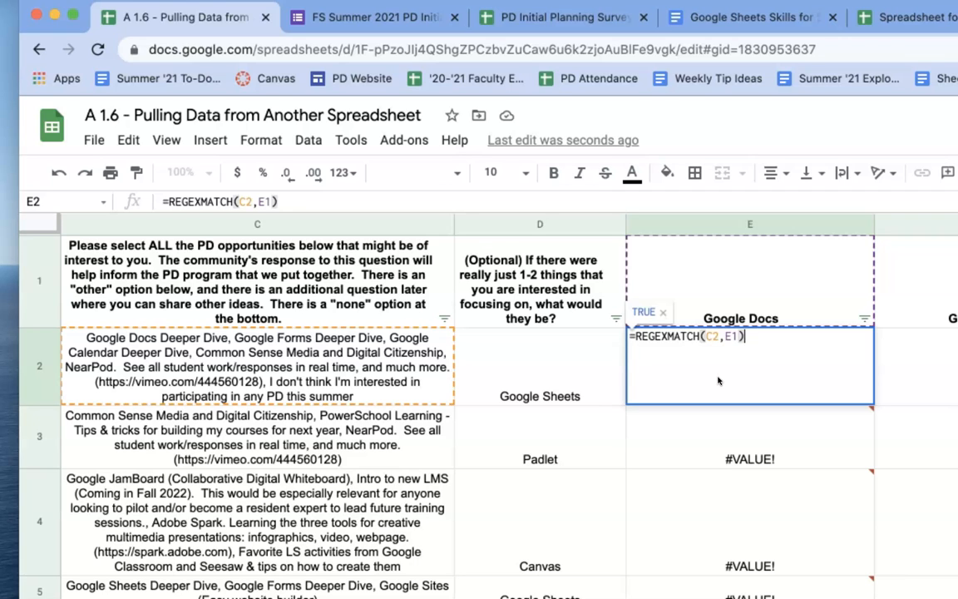
key(Left)
key(Left)
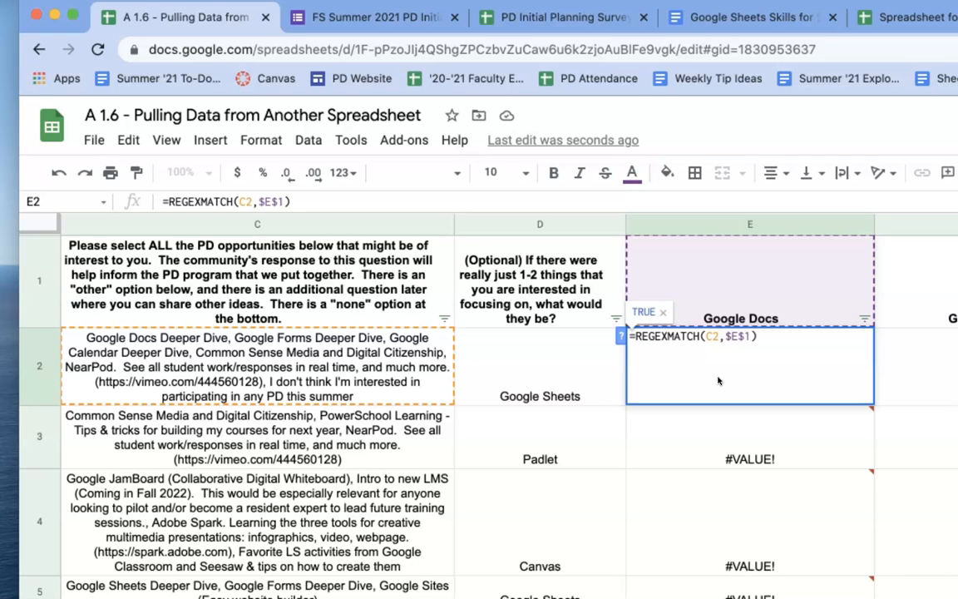
key(Right)
key(Right)
key(Right)
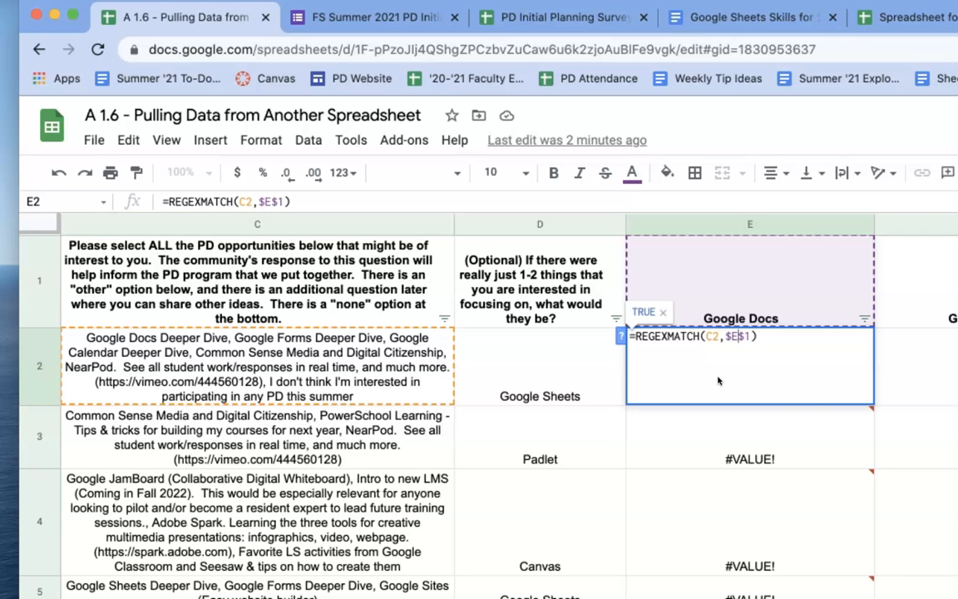
key(Return)
Step: Copy the E2 formula with its absolute $E$1 reference down through E51
click(719, 381)
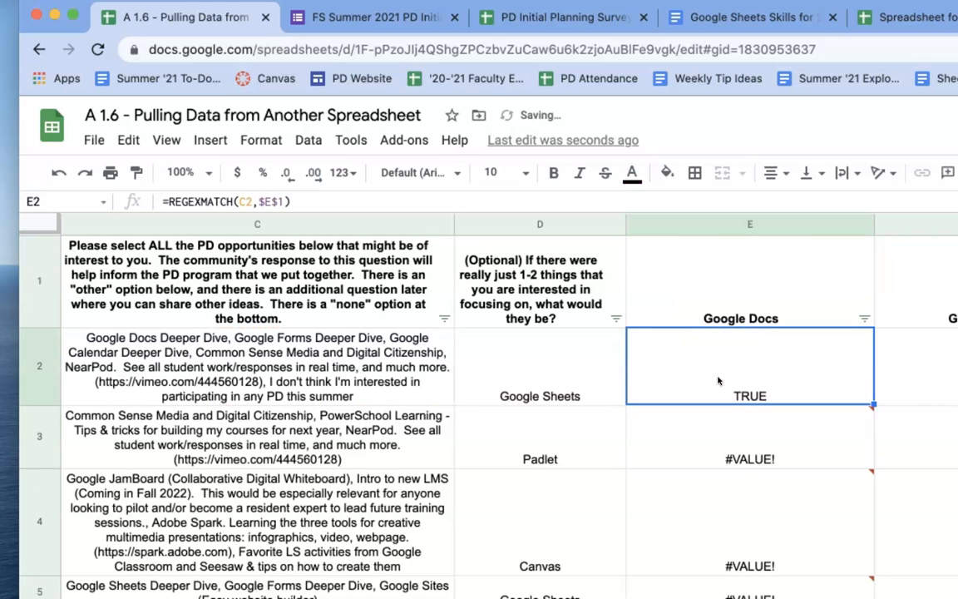
key(ctrl+shift+Down)
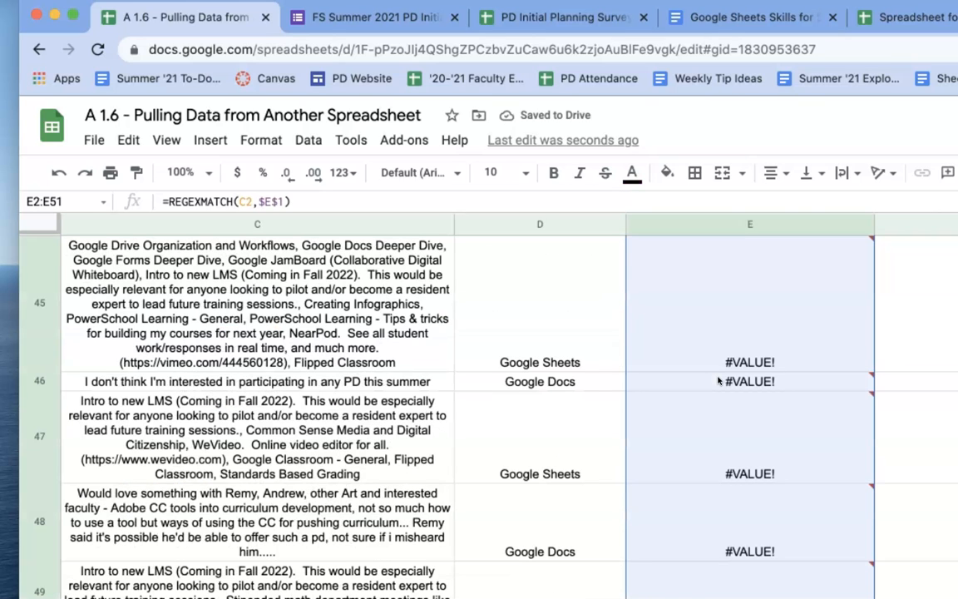
key(ctrl+v)
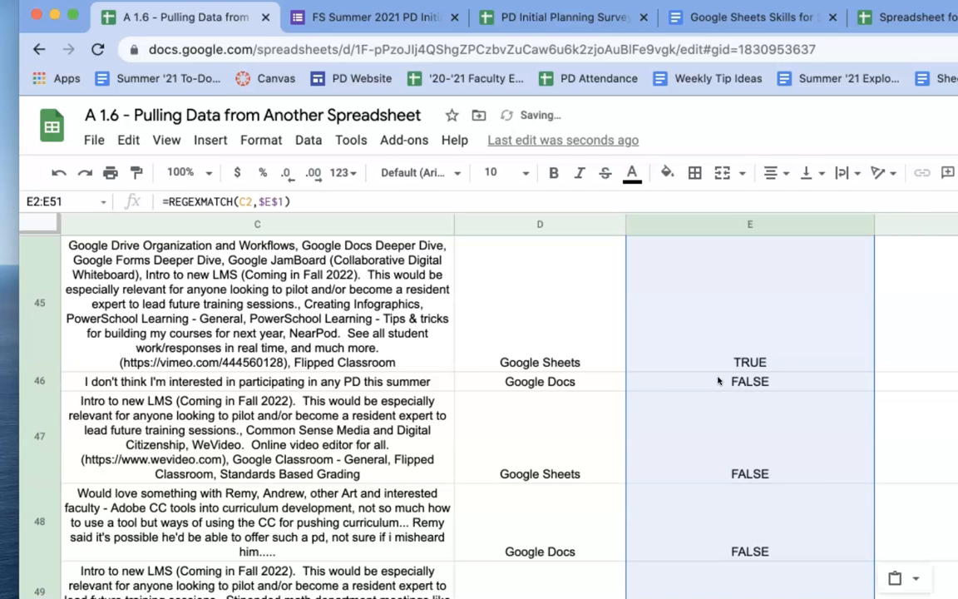
Step: Check the Google Docs column's results against the column C responses and review the references in E4's formula
click(917, 450)
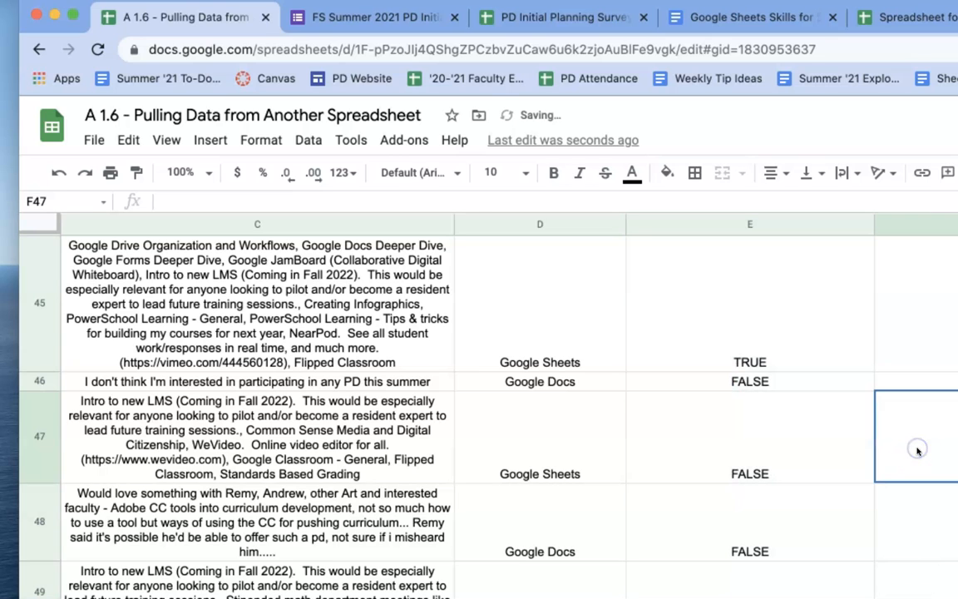
scroll(917, 450, up, 5)
scroll(917, 450, up, 15)
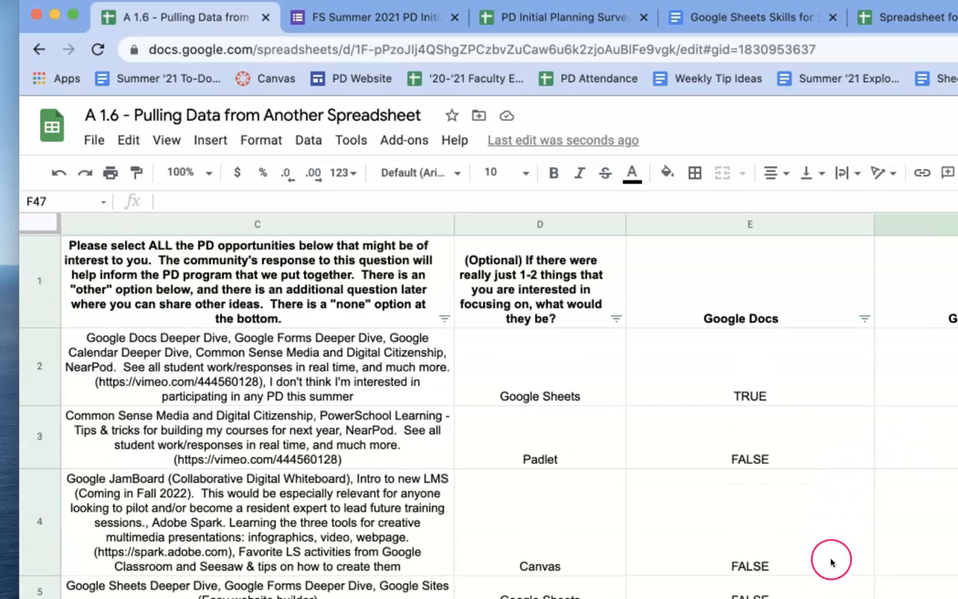
click(790, 532)
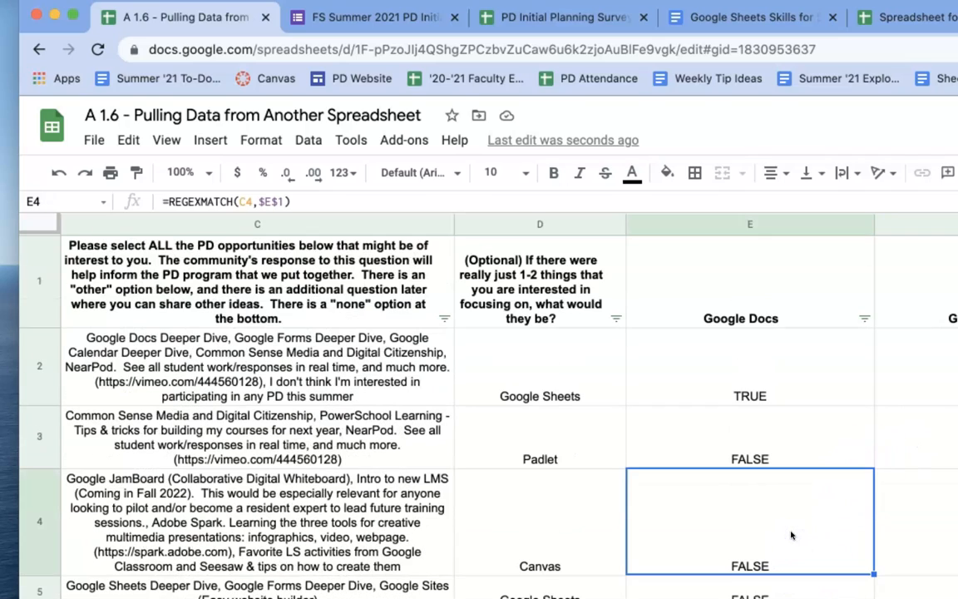
double_click(791, 535)
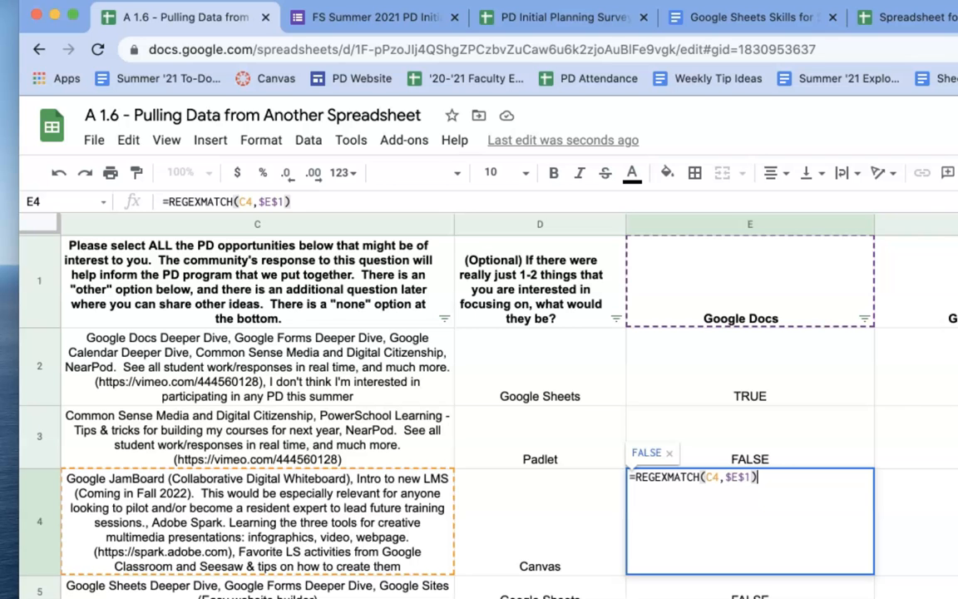
key(Return)
scroll(801, 581, down, 3)
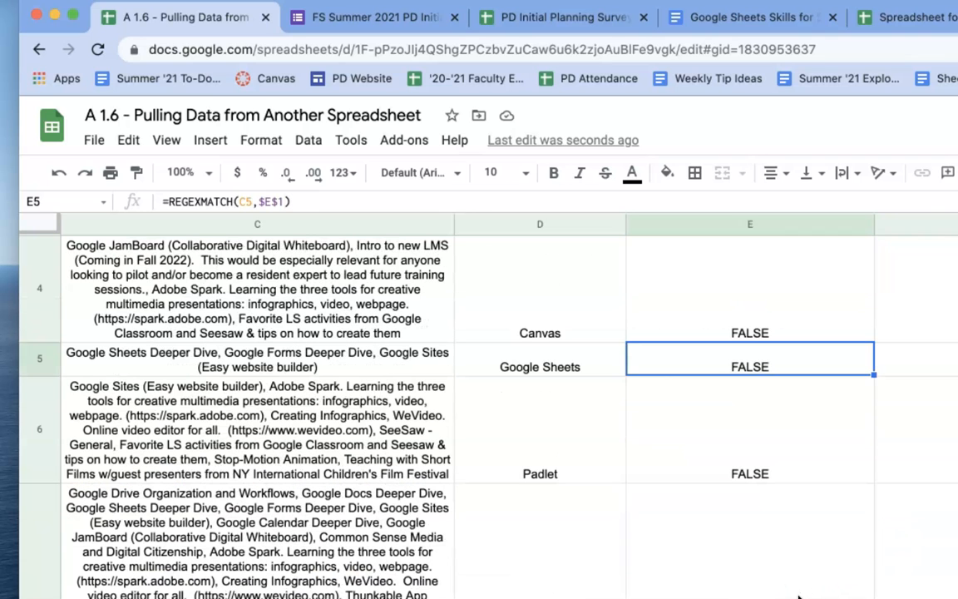
click(798, 595)
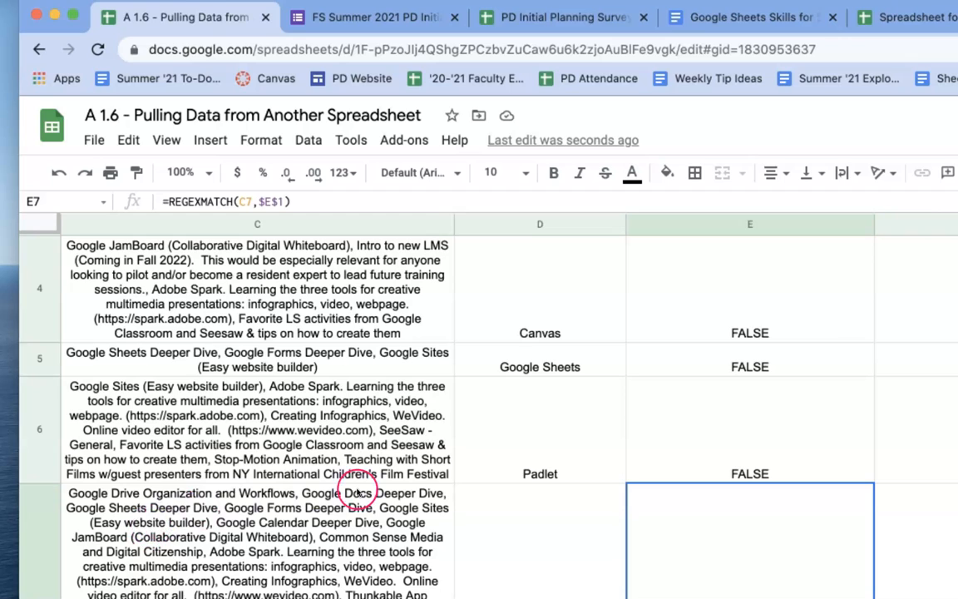
scroll(811, 568, down, 10)
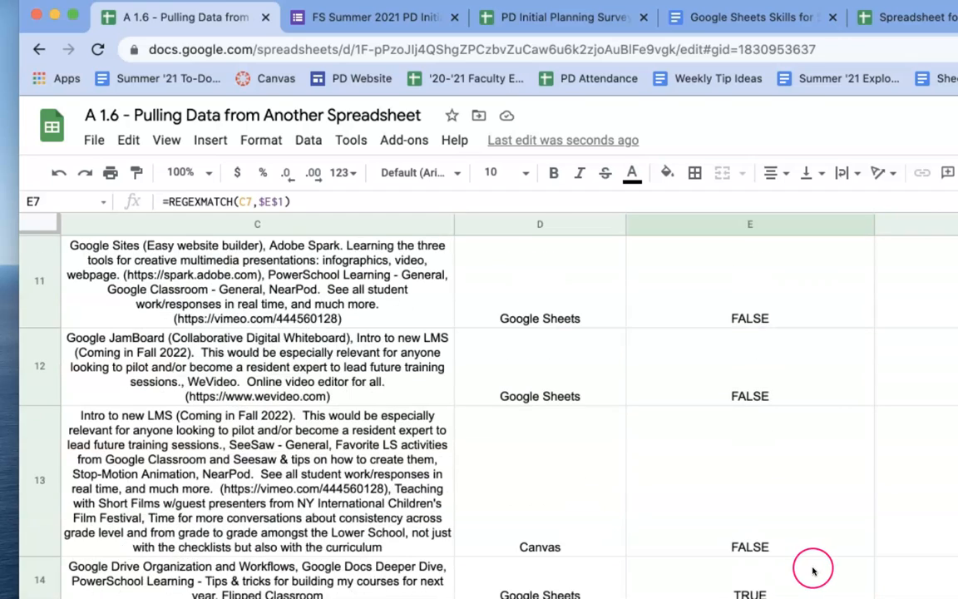
click(806, 577)
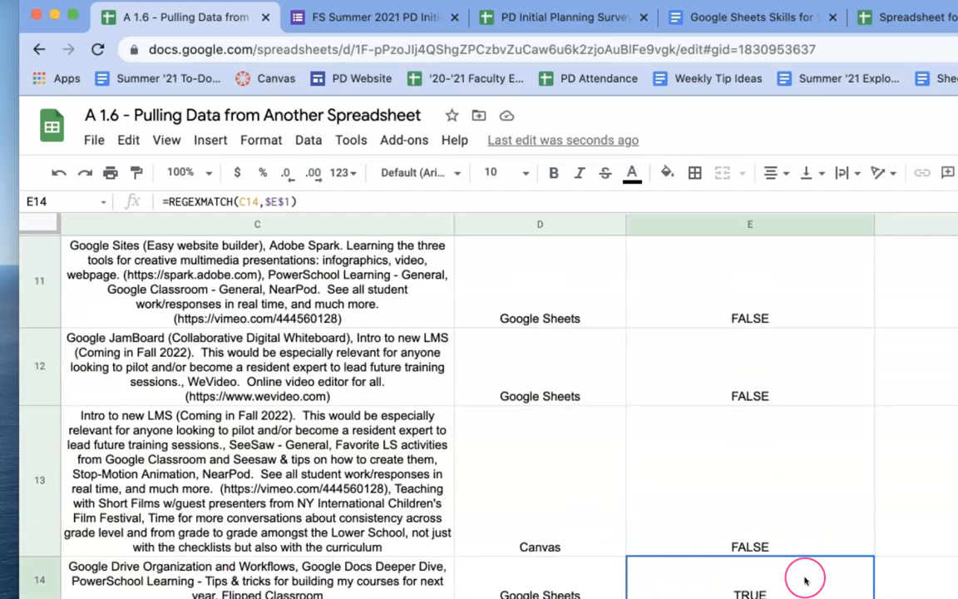
Step: Open the REGEXMATCH formula in E2 for editing
scroll(803, 575, up, 10)
click(779, 396)
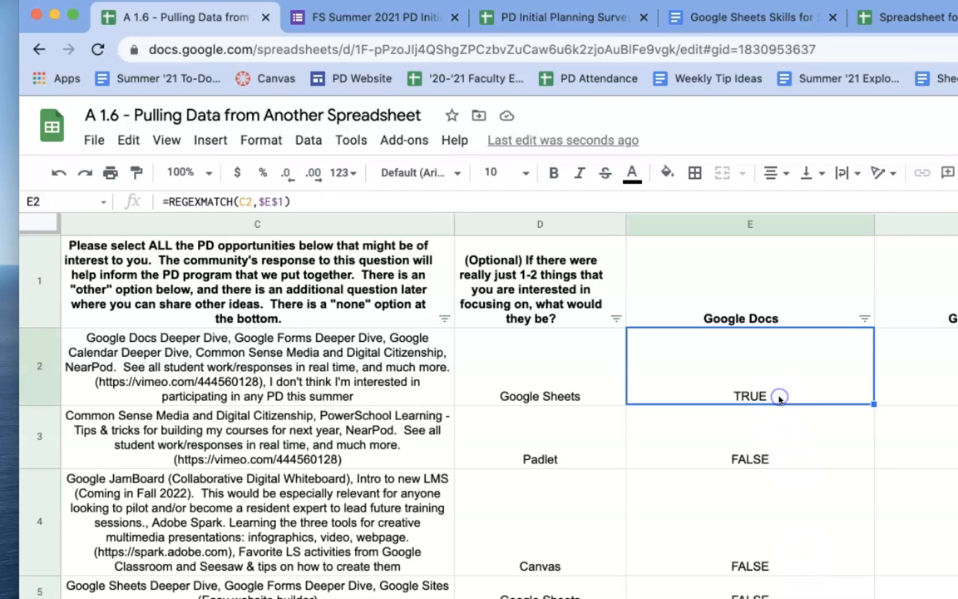
double_click(779, 398)
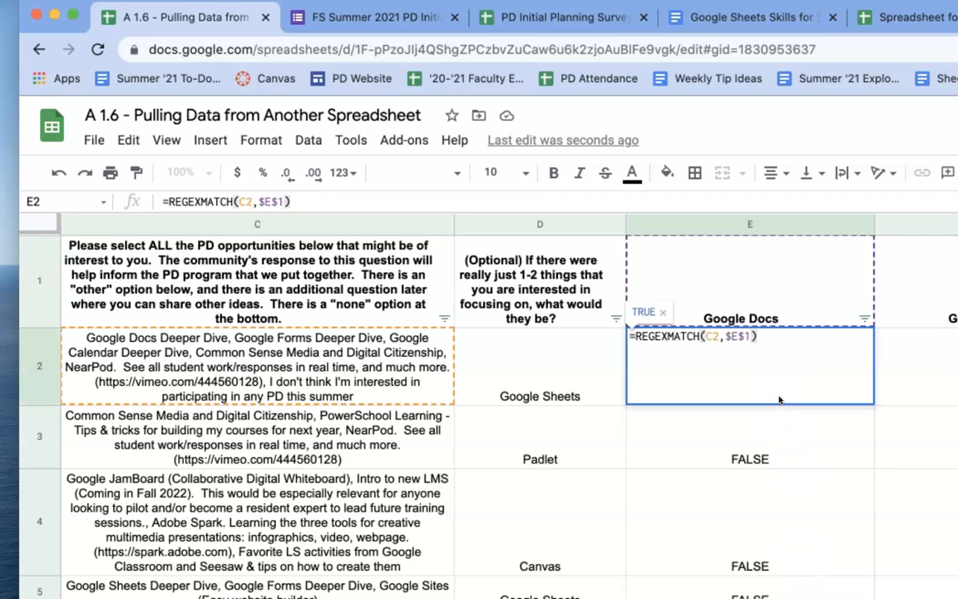